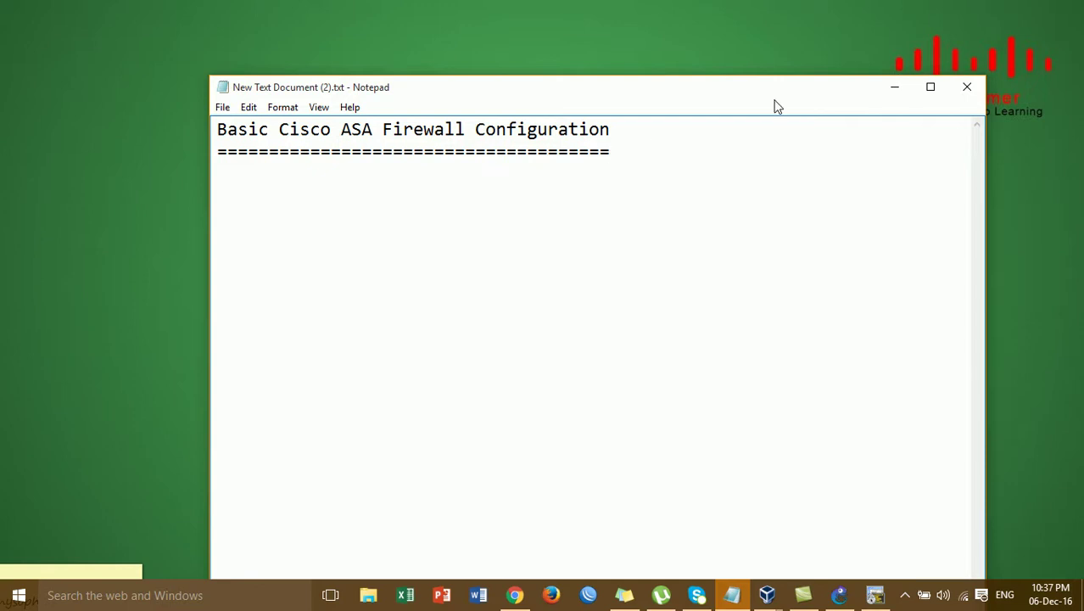
Minimize the Notepad 'Basic Cisco ASA Firewall Configuration' notes
{"action": "left_click", "coordinate": [895, 87]}
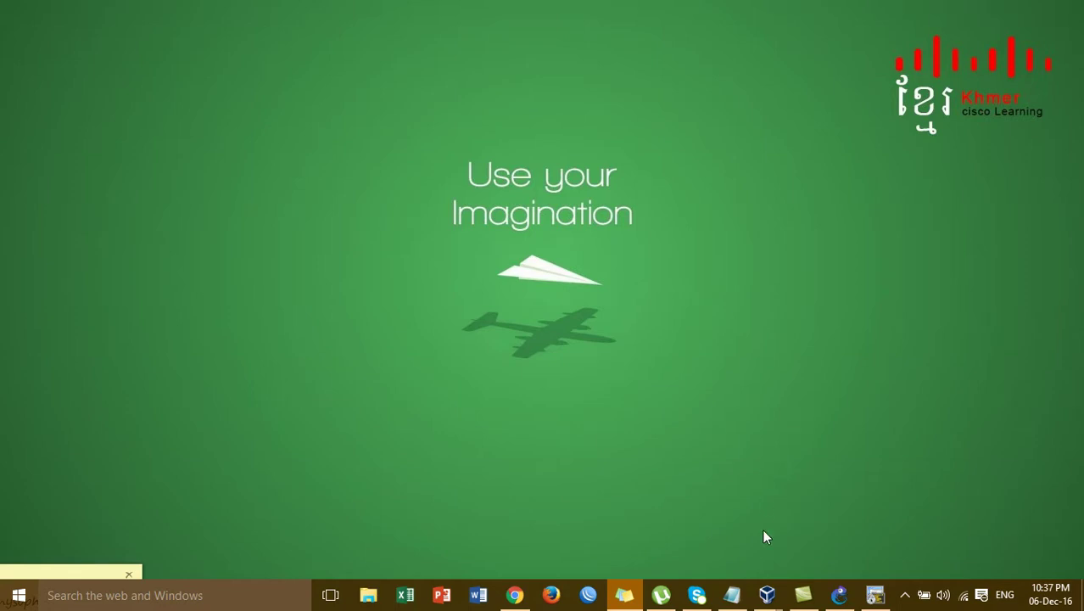
Restore the GNS3 window showing the ASA-2-1 firewall topology
{"action": "left_click", "coordinate": [840, 594]}
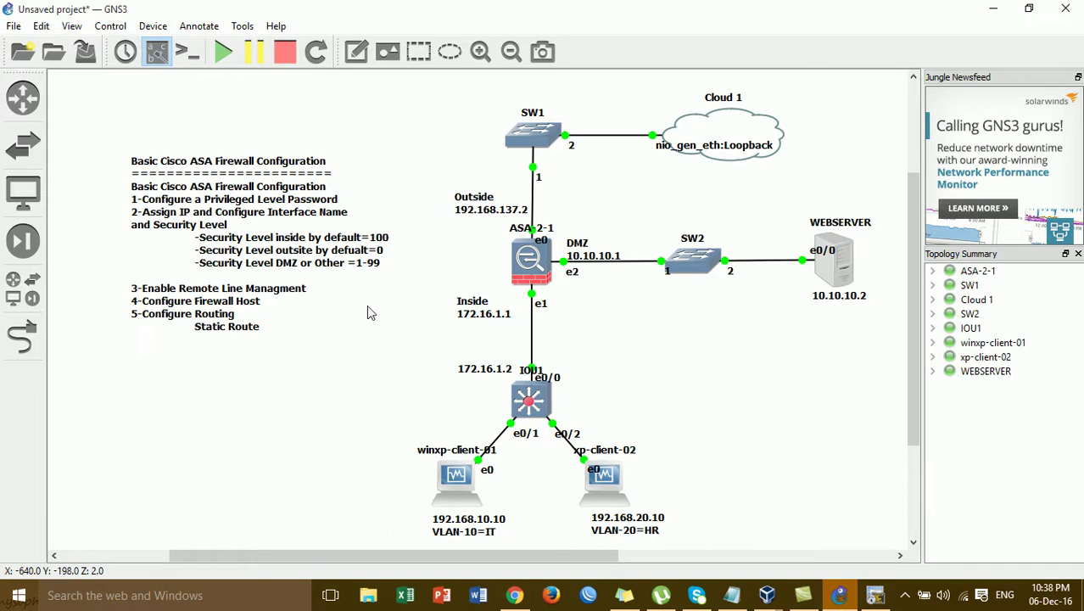
{"action": "double_click", "coordinate": [307, 260]}
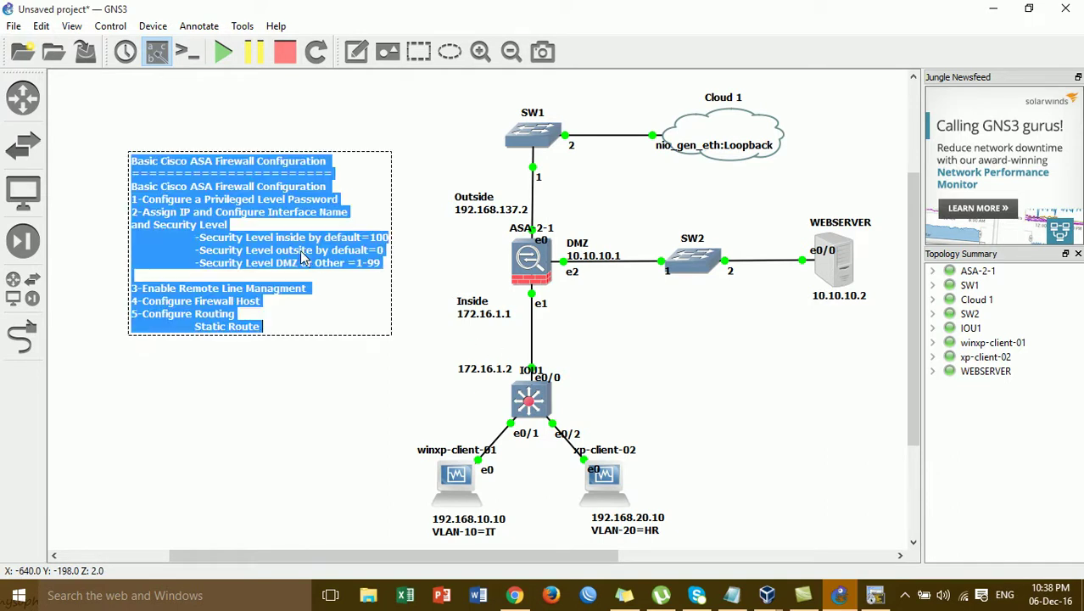
{"action": "left_click", "coordinate": [307, 253]}
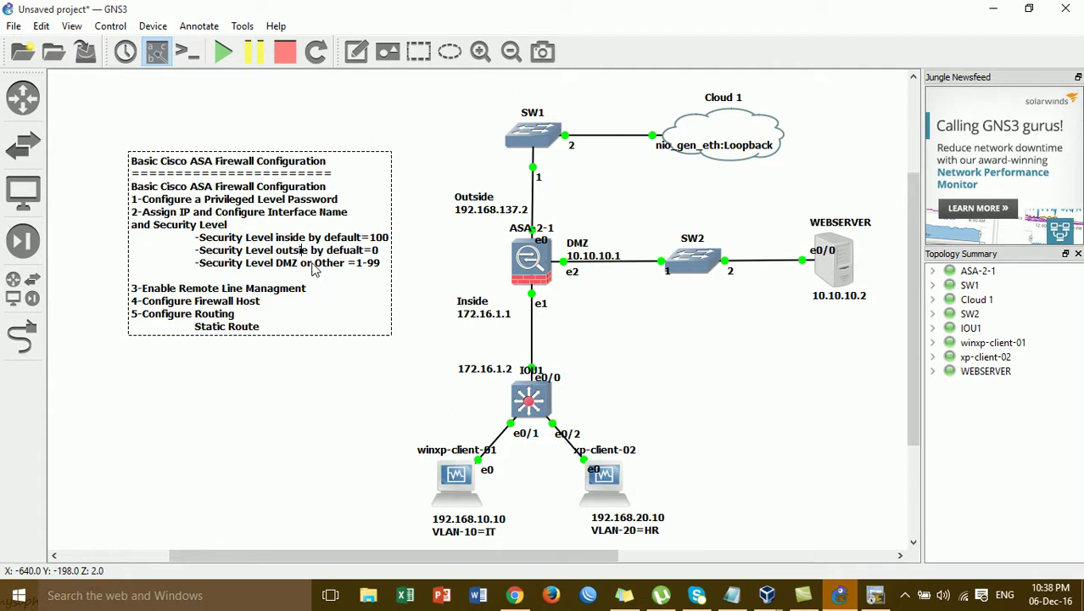
{"action": "left_click", "coordinate": [349, 438]}
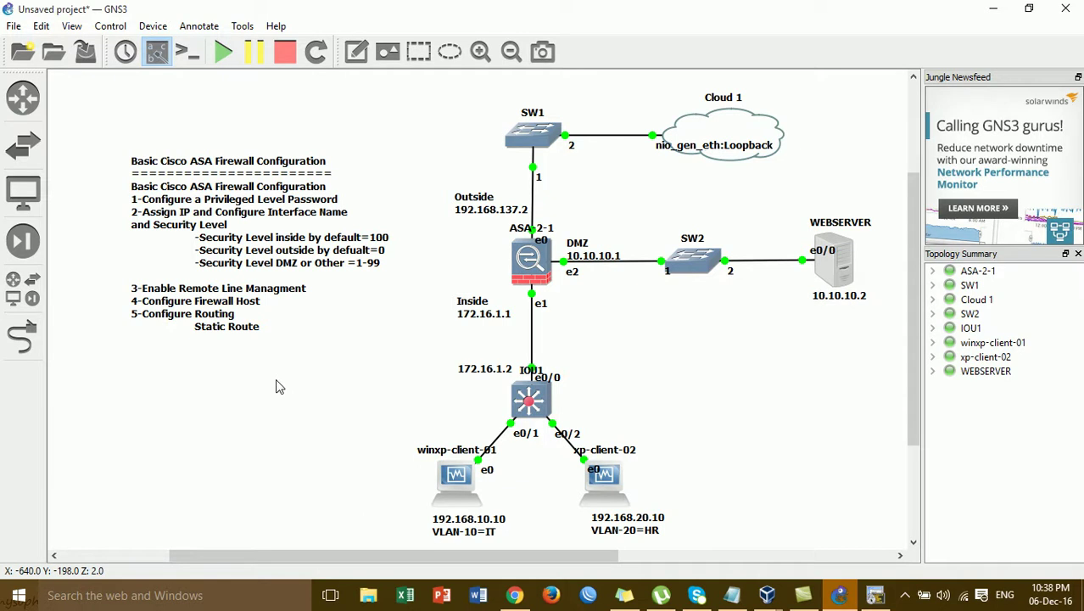
Bring the ASA-2-1 SecureCRT console forward and move it beside the topology
{"action": "left_click", "coordinate": [872, 600]}
{"action": "left_click_drag", "start_coordinate": [567, 125], "coordinate": [760, 130]}
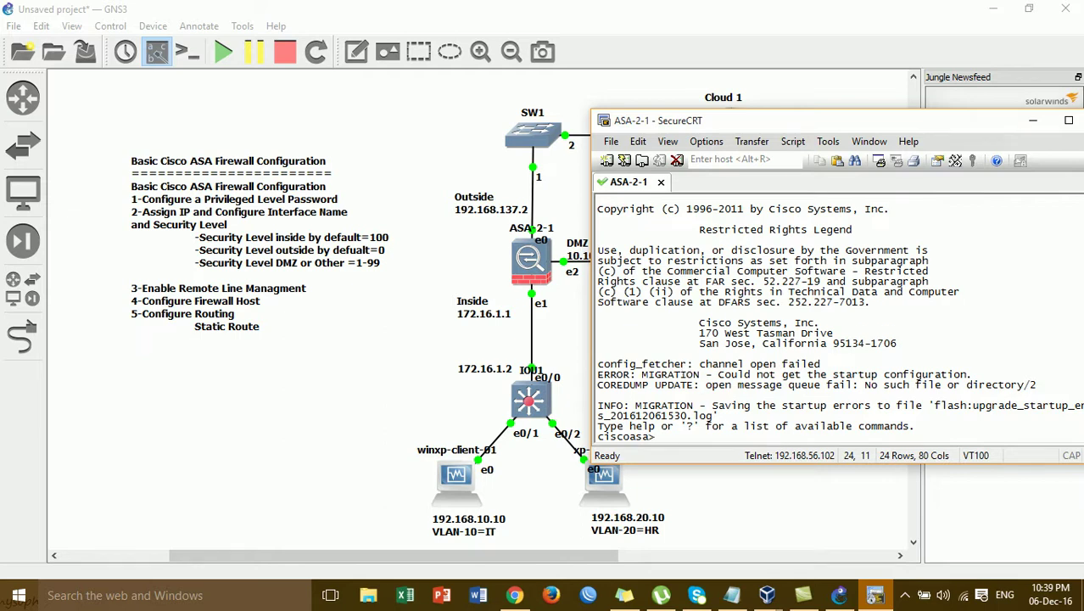
Enter privileged configuration mode and set a new enable password on the ASA
{"action": "key", "text": "Return"}
{"action": "key", "text": "Return"}
{"action": "type", "text": "en"}
{"action": "key", "text": "Tab"}
{"action": "key", "text": "Return"}
{"action": "key", "text": "Return"}
{"action": "key", "text": "Return"}
{"action": "type", "text": "conf"}
{"action": "key", "text": "Tab"}
{"action": "type", "text": "t"}
{"action": "key", "text": "Tab"}
{"action": "key", "text": "Return"}
{"action": "key", "text": "Return"}
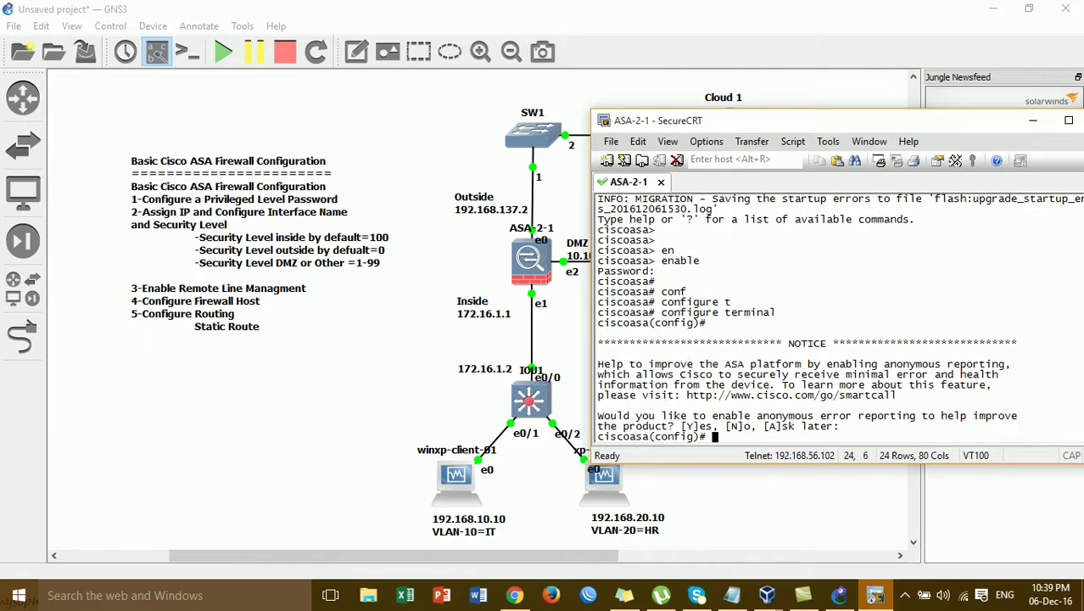
{"action": "type", "text": "en"}
{"action": "key", "text": "Tab"}
{"action": "type", "text": "a"}
{"action": "key", "text": "Tab"}
{"action": "type", "text": "pas"}
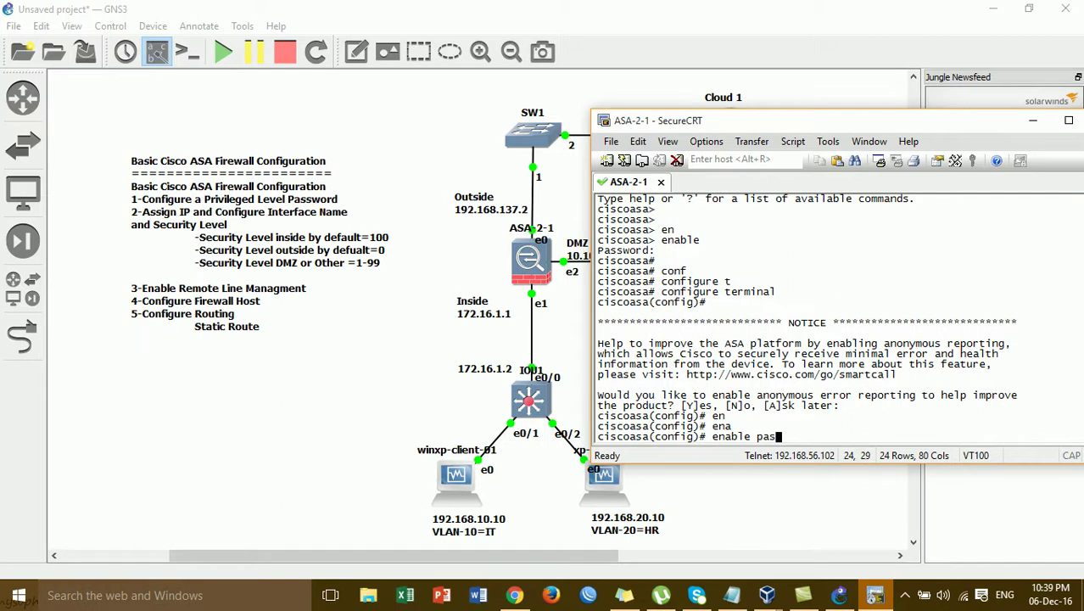
{"action": "key", "text": "Tab"}
{"action": "type", "text": "123"}
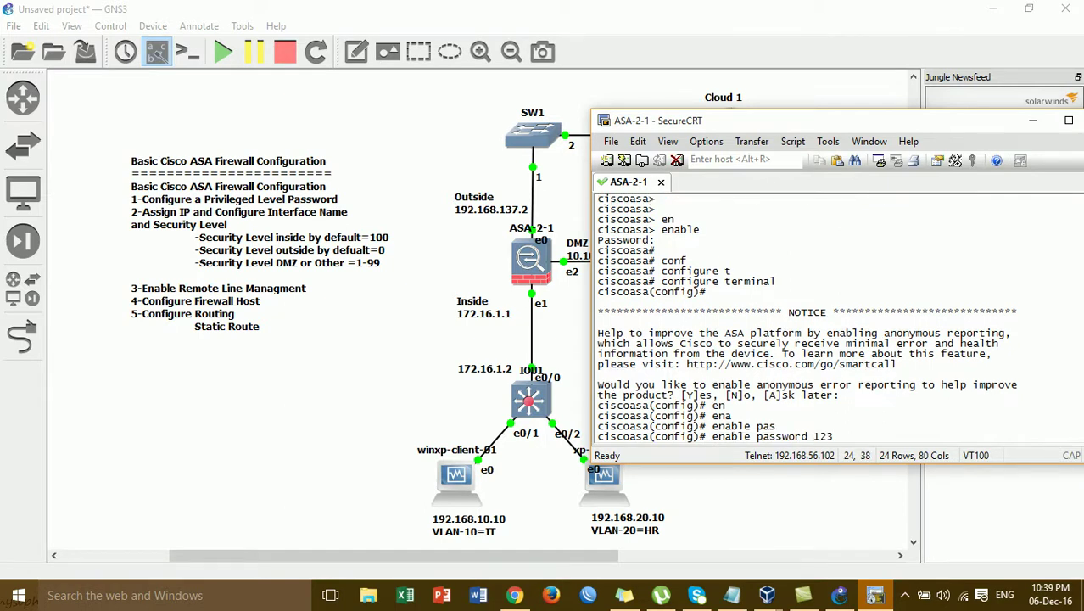
{"action": "key", "text": "Return"}
{"action": "key", "text": "Return"}
Log off, then re-enter privileged mode using the new enable password
{"action": "type", "text": "exit"}
{"action": "key", "text": "Return"}
{"action": "type", "text": "ex"}
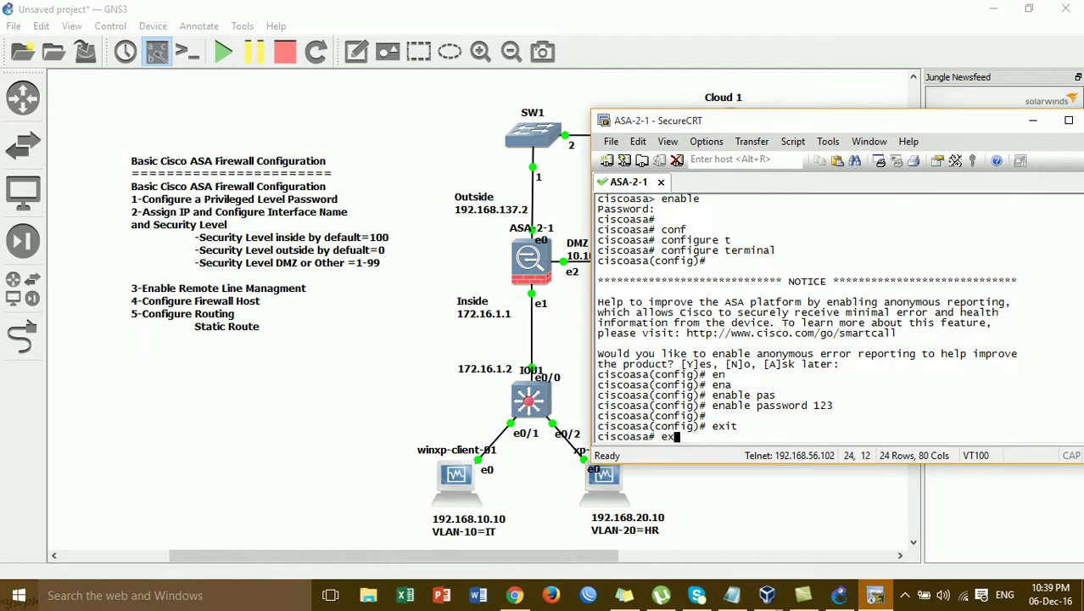
{"action": "type", "text": "it"}
{"action": "key", "text": "Return"}
{"action": "key", "text": "Return"}
{"action": "type", "text": "en"}
{"action": "key", "text": "Tab"}
{"action": "key", "text": "Return"}
{"action": "type", "text": "123"}
{"action": "key", "text": "Return"}
{"action": "key", "text": "Return"}
{"action": "key", "text": "Return"}
{"action": "key", "text": "Return"}
{"action": "key", "text": "Return"}
{"action": "key", "text": "Return"}
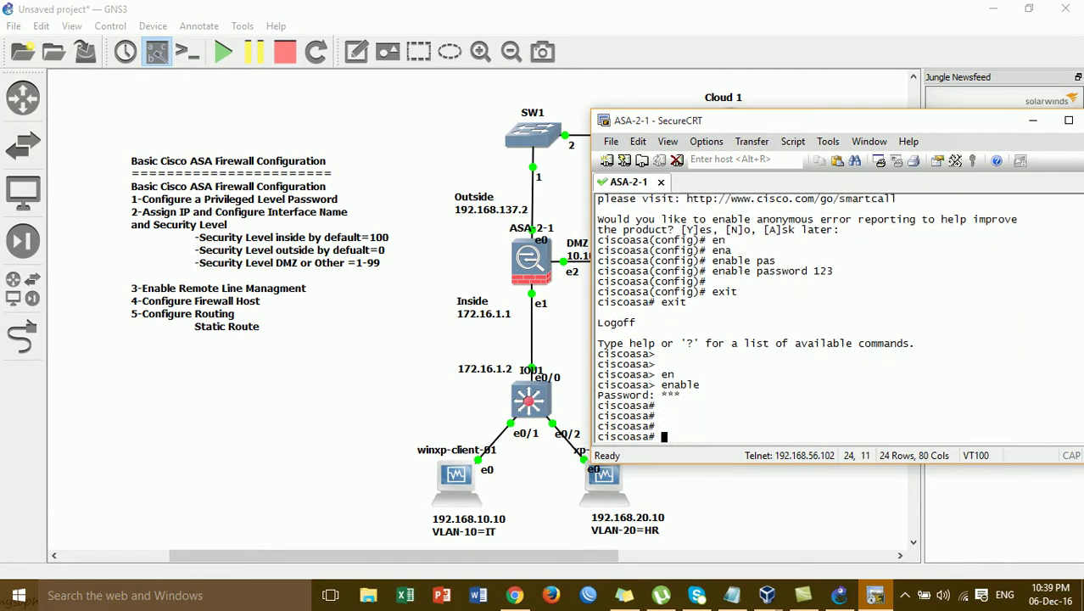
{"action": "key", "text": "Return"}
{"action": "key", "text": "Return"}
{"action": "key", "text": "Return"}
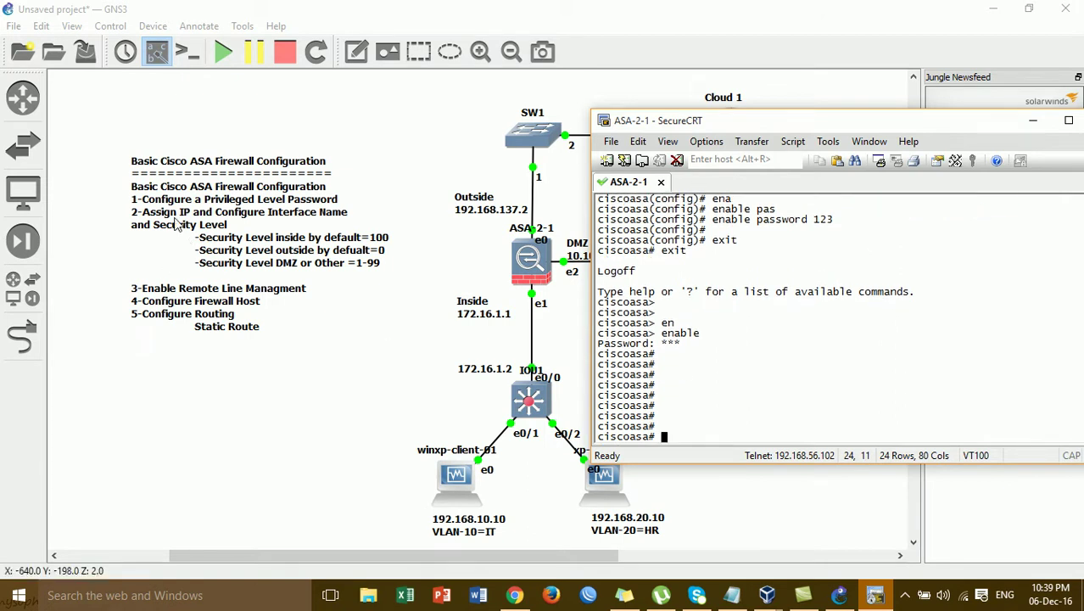
Assign interface g1 the address 172.16.1.1 255.255.255.0 from global configuration mode
{"action": "left_click_drag", "start_coordinate": [643, 127], "coordinate": [678, 133]}
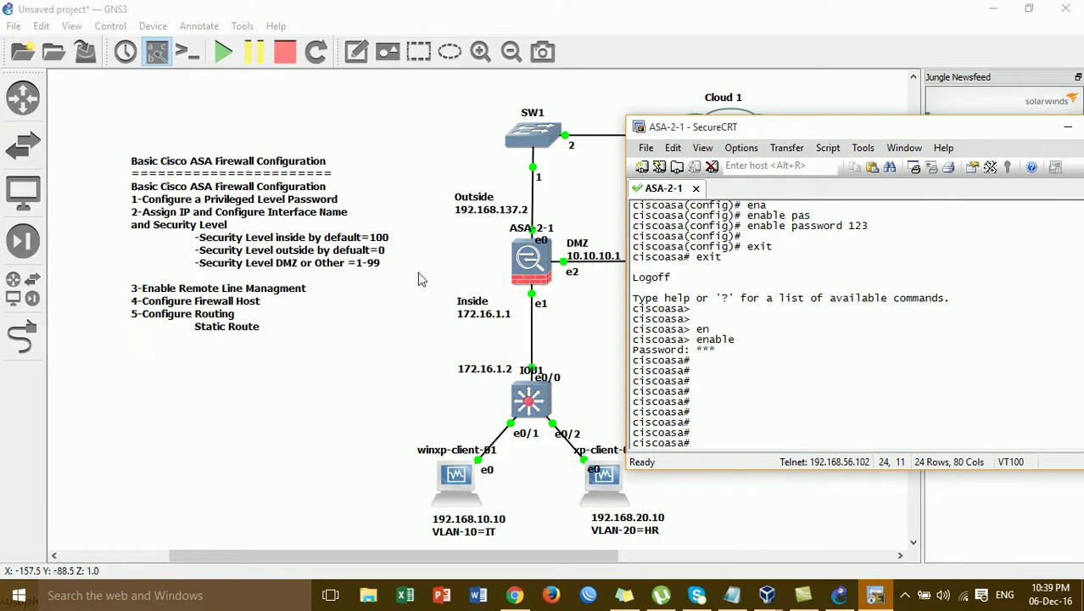
{"action": "type", "text": "conf"}
{"action": "key", "text": "Tab"}
{"action": "type", "text": "t"}
{"action": "key", "text": "Tab"}
{"action": "key", "text": "Return"}
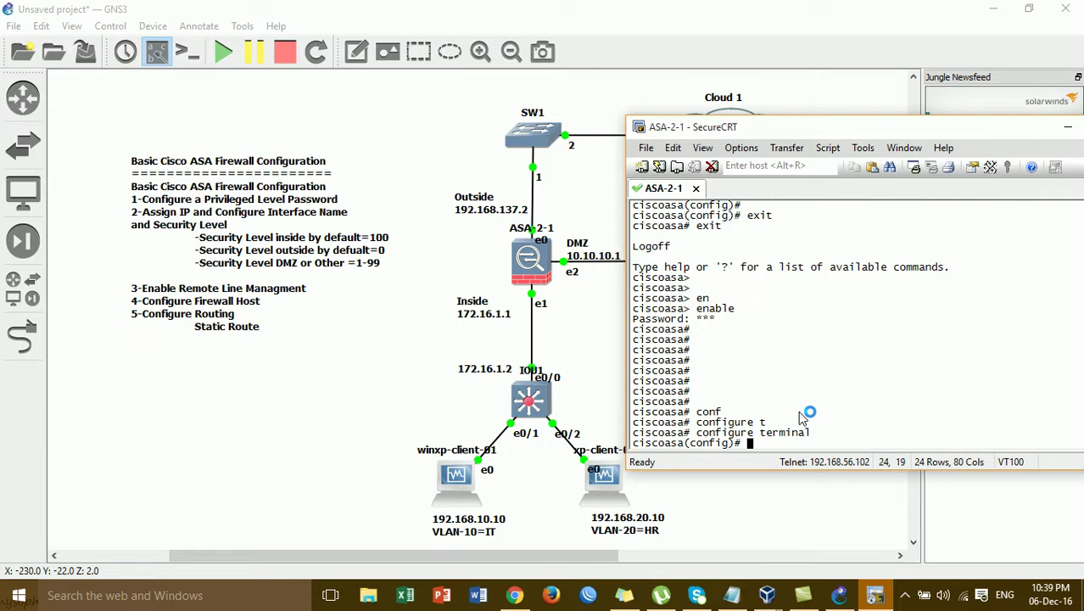
{"action": "type", "text": "r"}
{"action": "type", "text": "nt"}
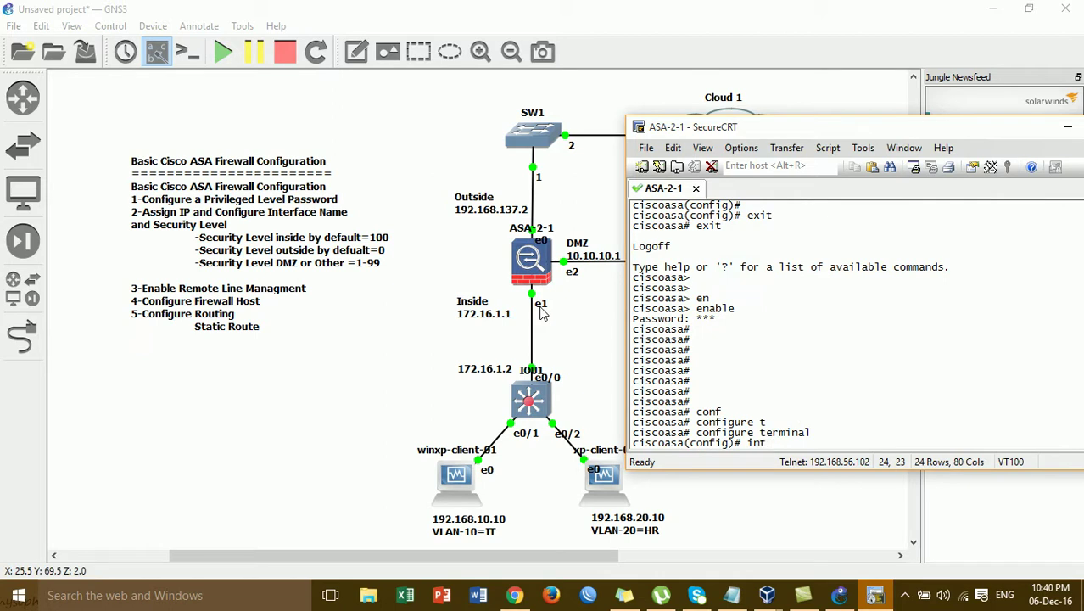
{"action": "type", "text": "g1"}
{"action": "key", "text": "Return"}
{"action": "type", "text": "i"}
{"action": "type", "text": "p add"}
{"action": "key", "text": "Tab"}
{"action": "type", "text": "172.16.1.1 255.255.255.0"}
{"action": "key", "text": "Return"}
Bring g1 up with no shutdown and name it inside (security level 100)
{"action": "type", "text": "no sh"}
{"action": "key", "text": "Return"}
{"action": "type", "text": "no shu"}
{"action": "key", "text": "Return"}
{"action": "key", "text": "Return"}
{"action": "key", "text": "Return"}
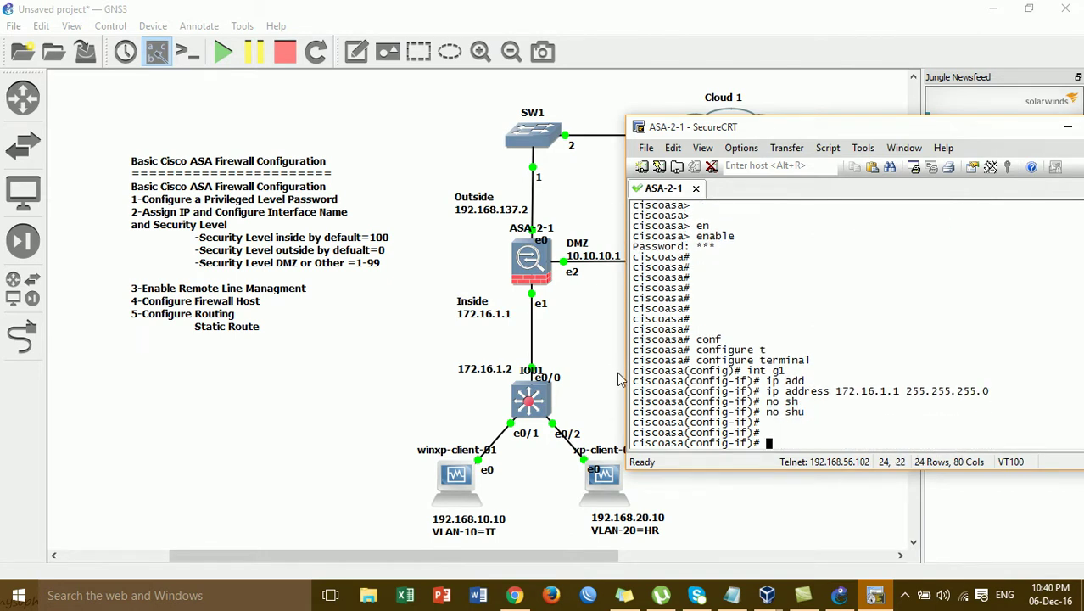
{"action": "key", "text": "Return"}
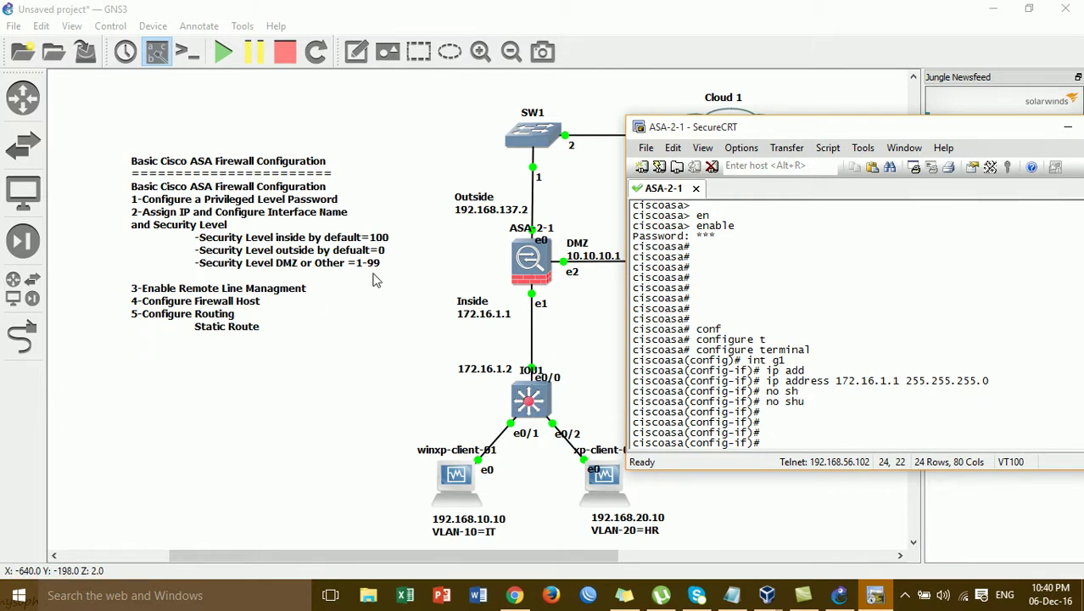
{"action": "type", "text": "name"}
{"action": "key", "text": "Tab"}
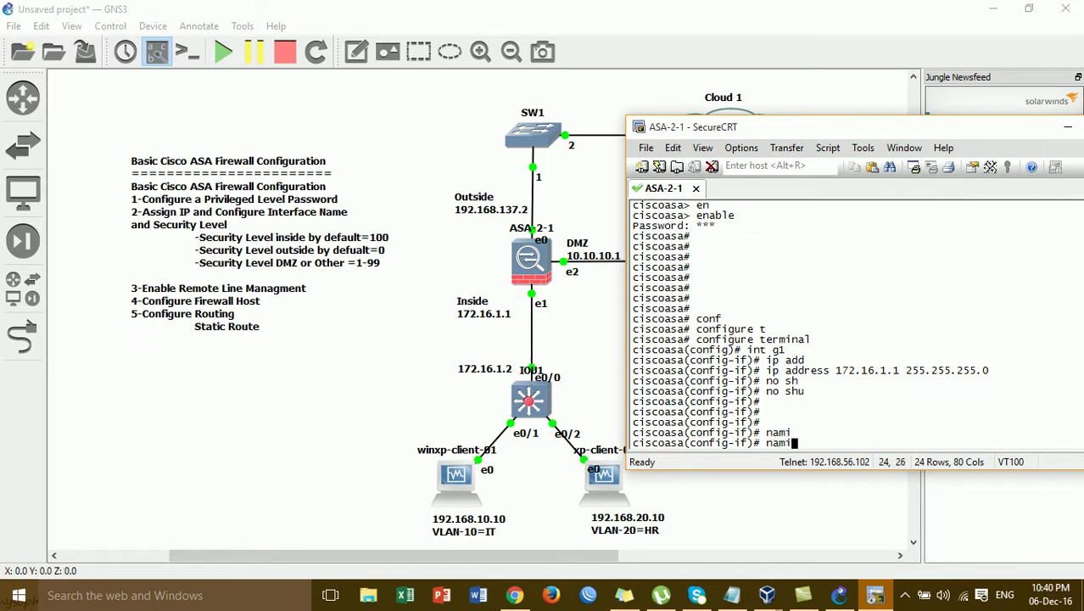
{"action": "key", "text": "BackSpace"}
{"action": "type", "text": "eif"}
{"action": "key", "text": "Tab"}
{"action": "type", "text": "inside"}
{"action": "key", "text": "Return"}
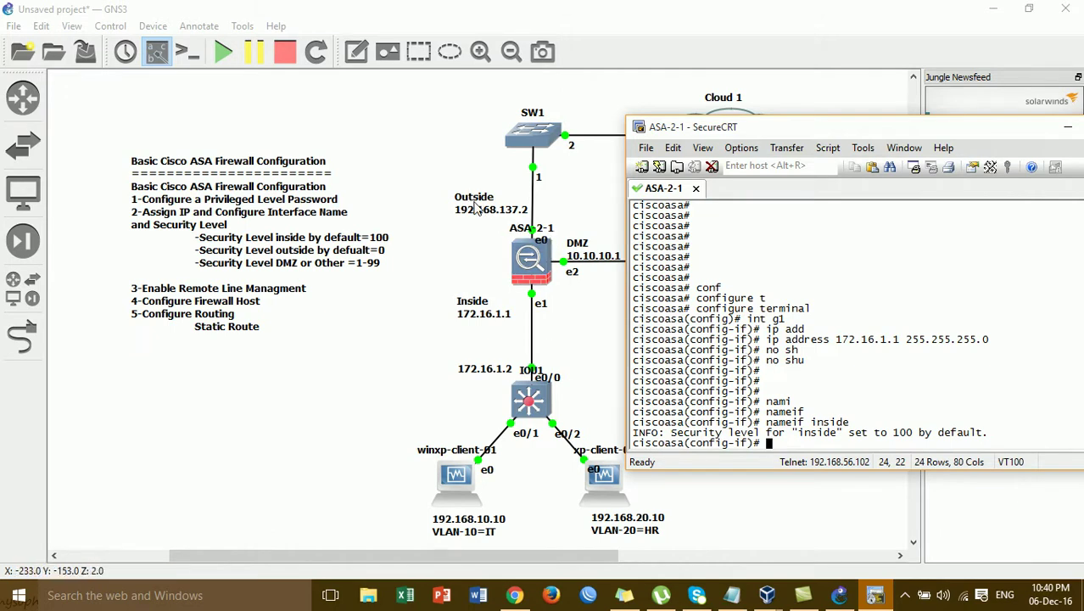
Assign interface g0 the address 192.168.137.2 255.255.255.0
{"action": "type", "text": "int g0"}
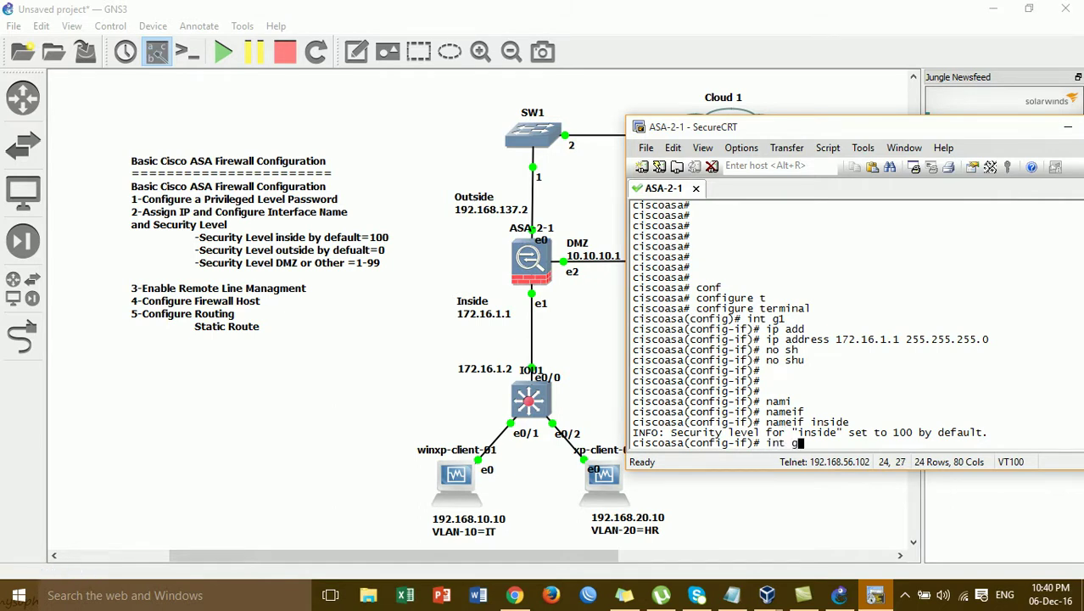
{"action": "key", "text": "Return"}
{"action": "type", "text": "ip add"}
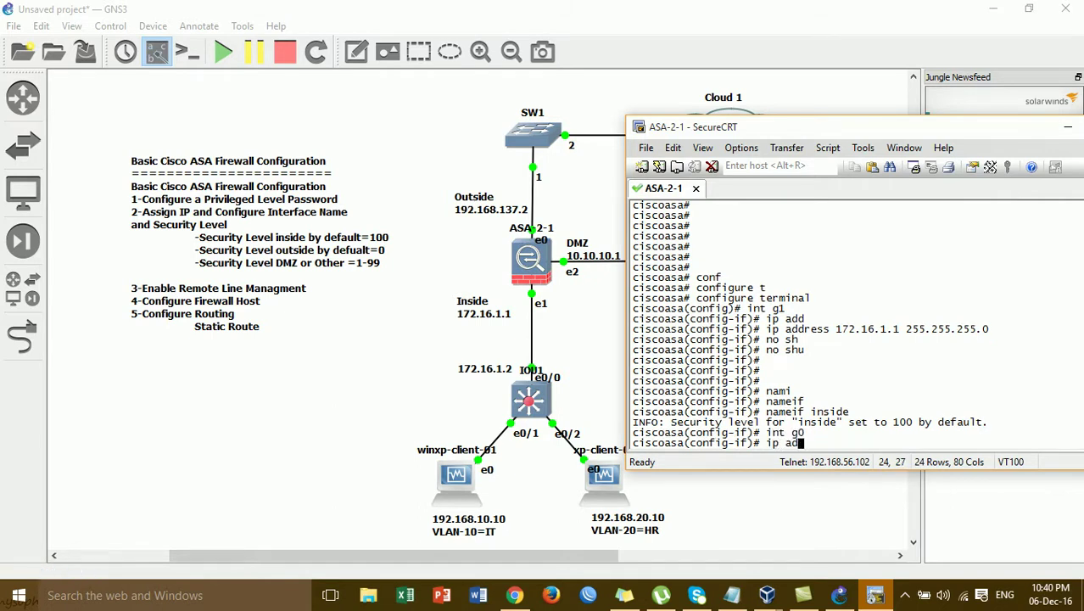
{"action": "key", "text": "Tab"}
{"action": "key", "text": "Return"}
{"action": "key", "text": "Up"}
{"action": "type", "text": "192.168.1"}
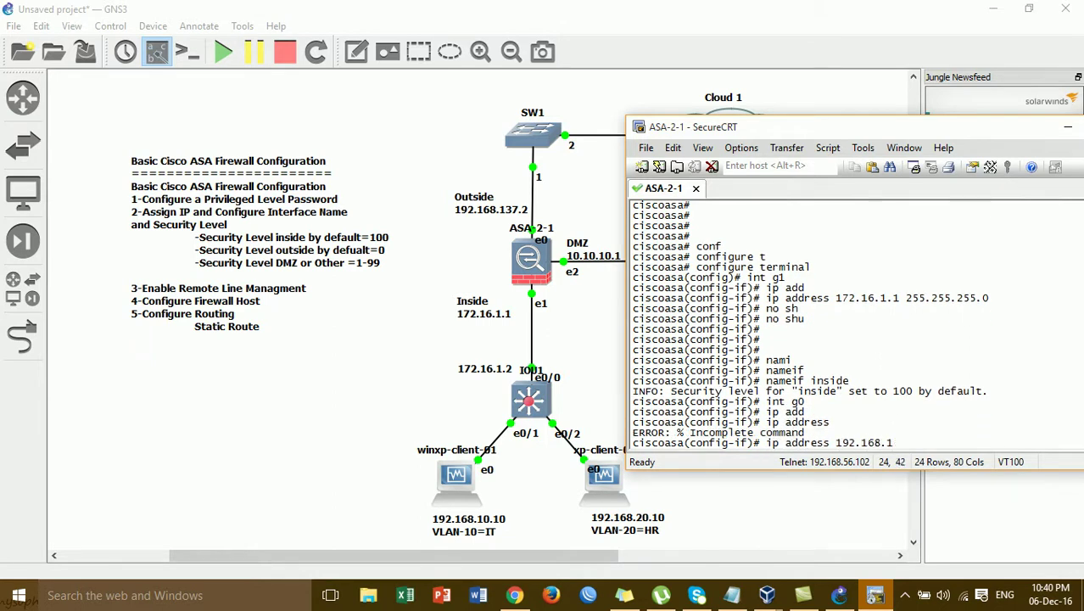
{"action": "type", "text": "37.2 255.255.255.0"}
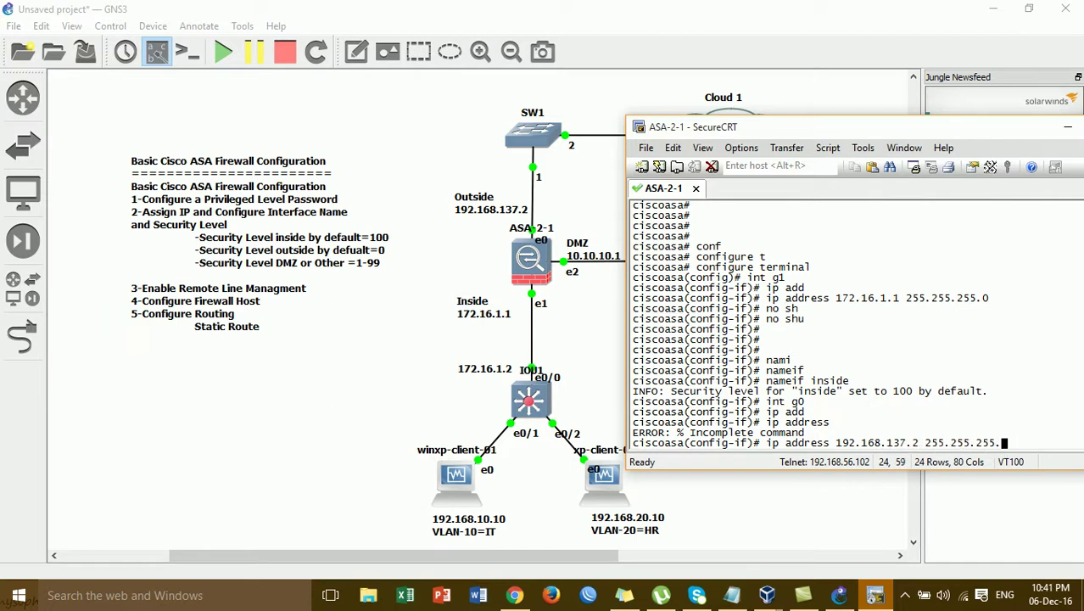
{"action": "key", "text": "Return"}
Enable g0, name it outside, and move the console window aside
{"action": "type", "text": "no sh"}
{"action": "key", "text": "Return"}
{"action": "type", "text": "no shu"}
{"action": "key", "text": "Return"}
{"action": "key", "text": "Return"}
{"action": "key", "text": "Return"}
{"action": "type", "text": "nameif"}
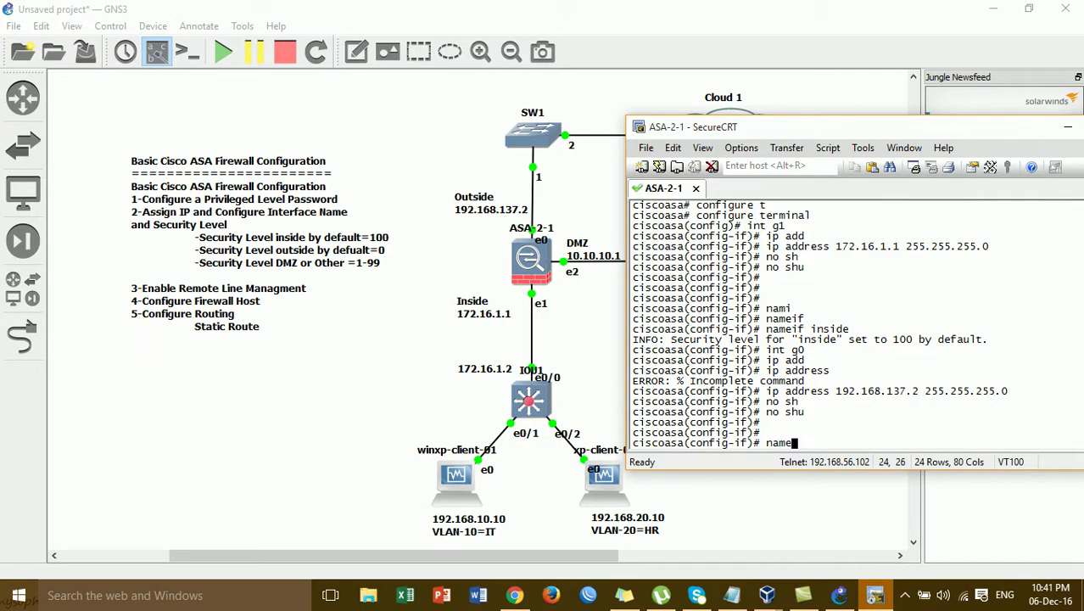
{"action": "key", "text": "Return"}
{"action": "key", "text": "Up"}
{"action": "type", "text": "ou"}
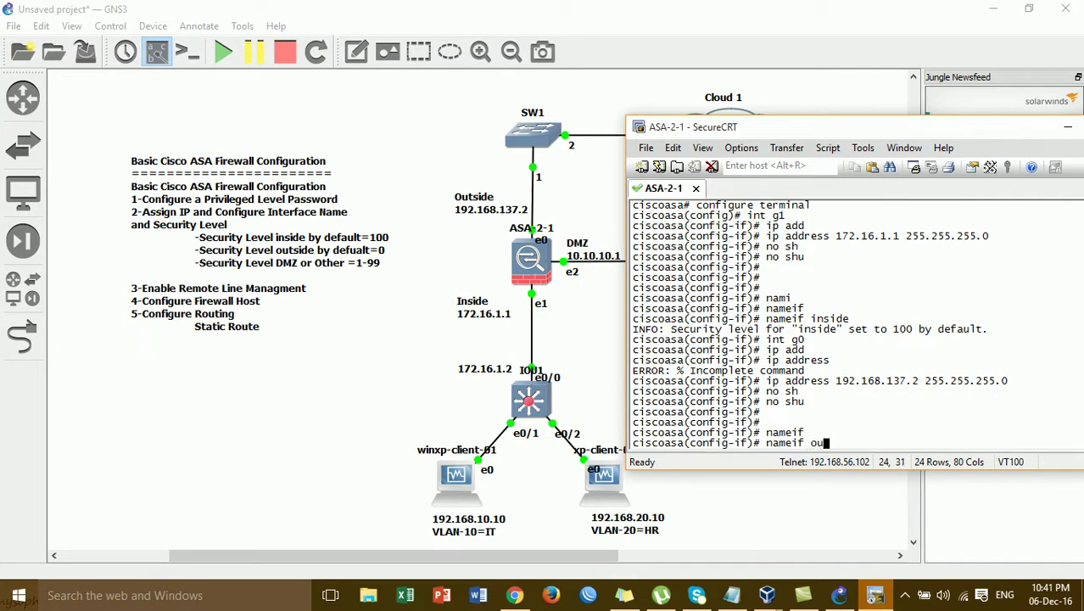
{"action": "type", "text": "tside"}
{"action": "key", "text": "Return"}
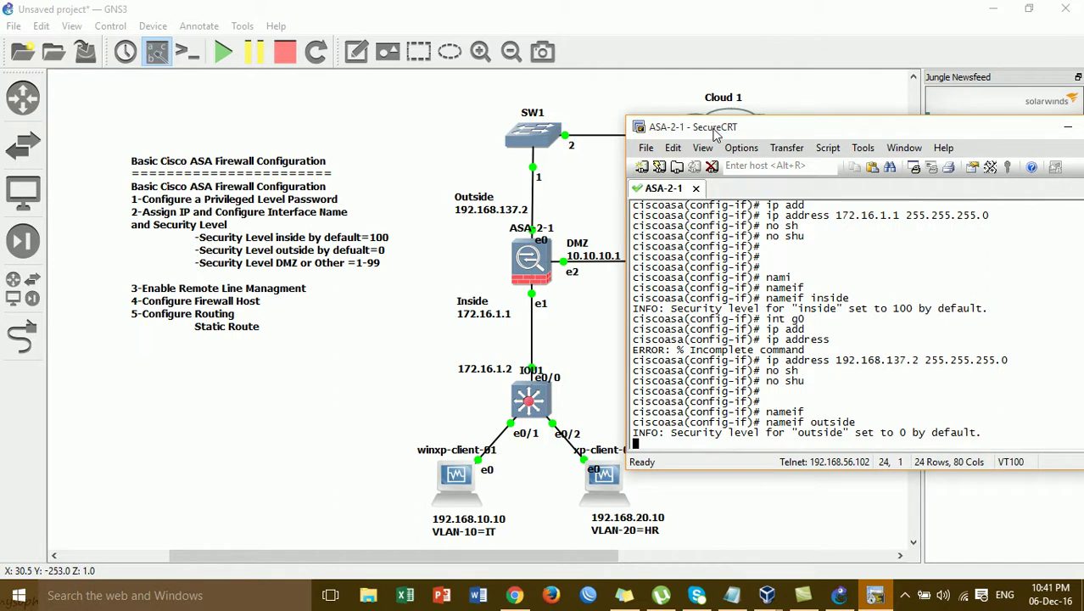
{"action": "left_click_drag", "start_coordinate": [715, 134], "coordinate": [739, 124]}
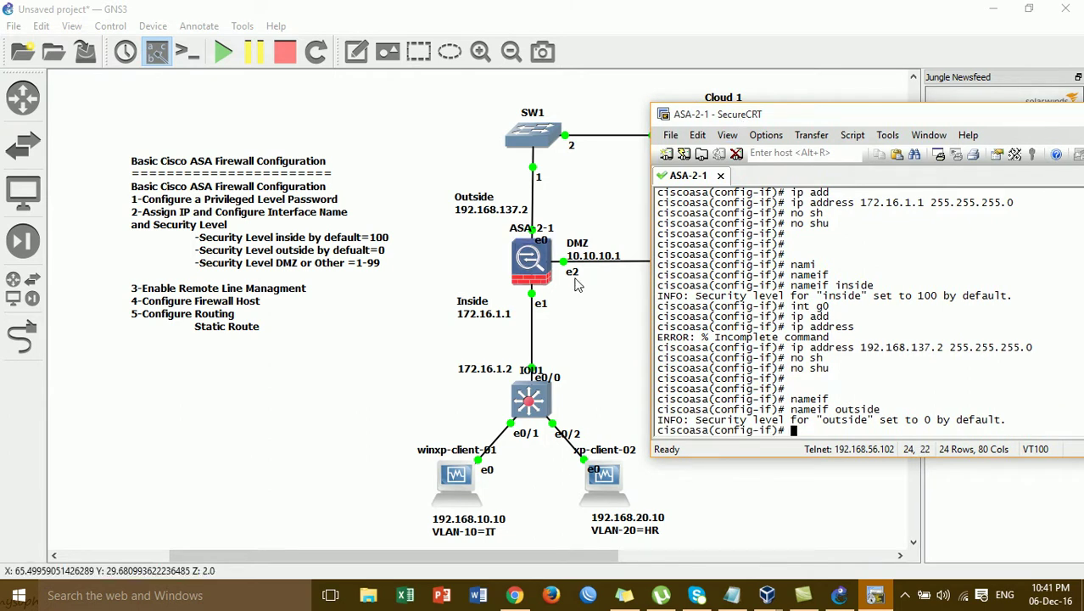
Give interface g2 the address 10.10.10.1 255.255.255.0 and bring it up
{"action": "type", "text": "int g2"}
{"action": "key", "text": "Return"}
{"action": "key", "text": "Return"}
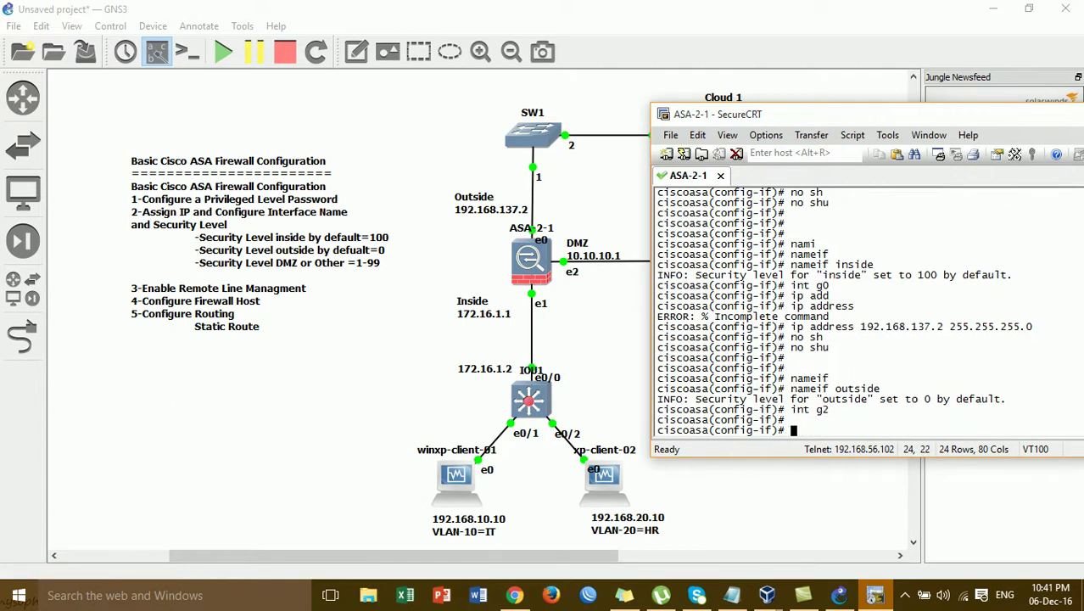
{"action": "type", "text": "ip add"}
{"action": "key", "text": "Tab"}
{"action": "type", "text": "10.10.10.1 255.255.255.0"}
{"action": "key", "text": "Return"}
{"action": "type", "text": "no sh"}
{"action": "key", "text": "Return"}
{"action": "type", "text": "no shu"}
{"action": "key", "text": "Return"}
{"action": "key", "text": "Return"}
{"action": "key", "text": "Return"}
Name g2 DMZ and set its security level to 50
{"action": "type", "text": "nameif"}
{"action": "key", "text": "Tab"}
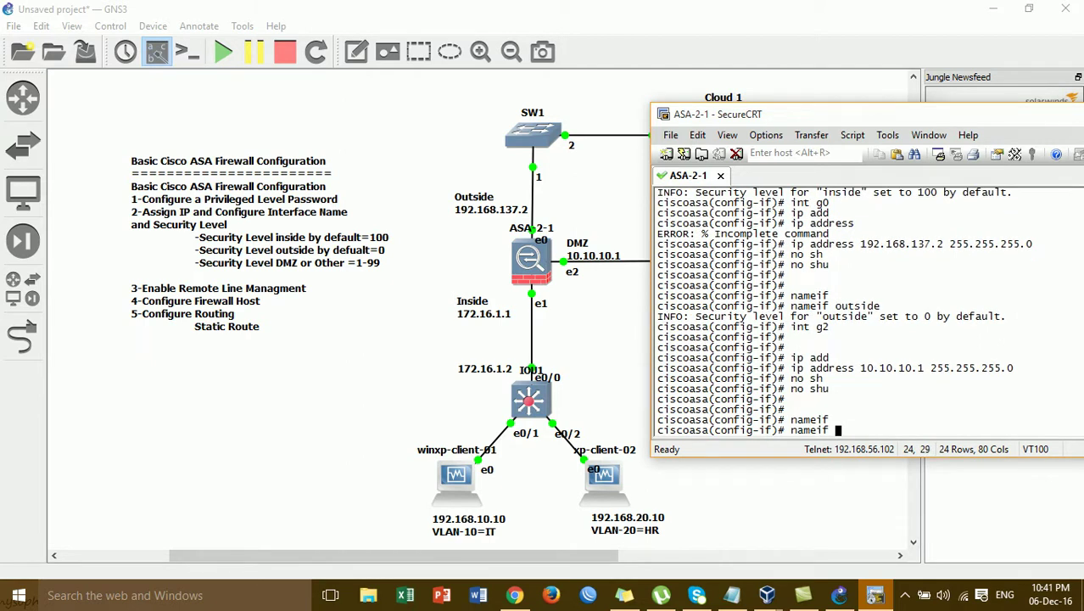
{"action": "type", "text": "DMZ"}
{"action": "key", "text": "Return"}
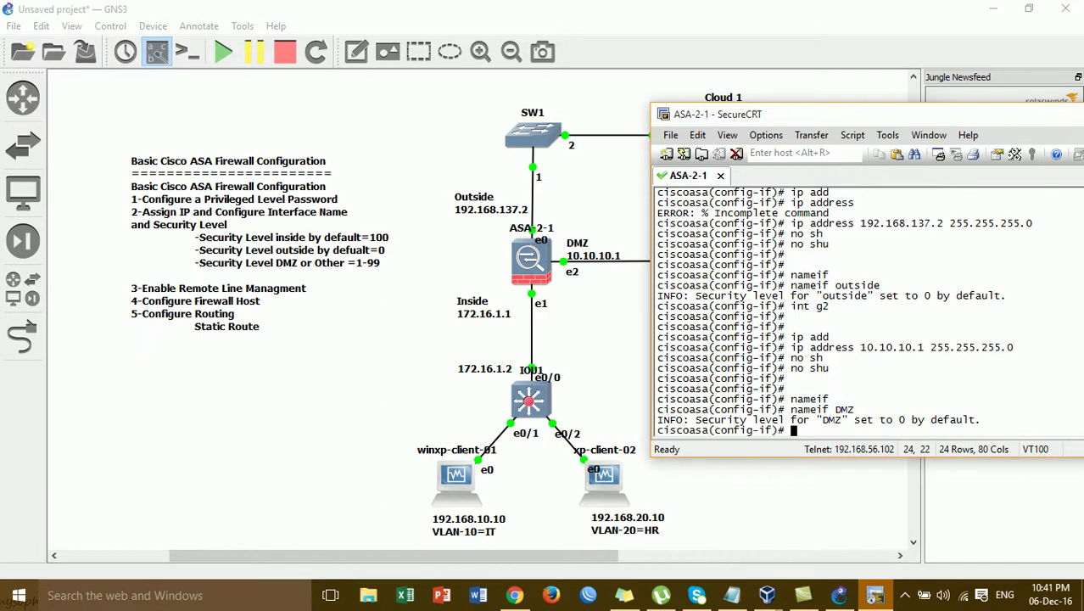
{"action": "type", "text": "se"}
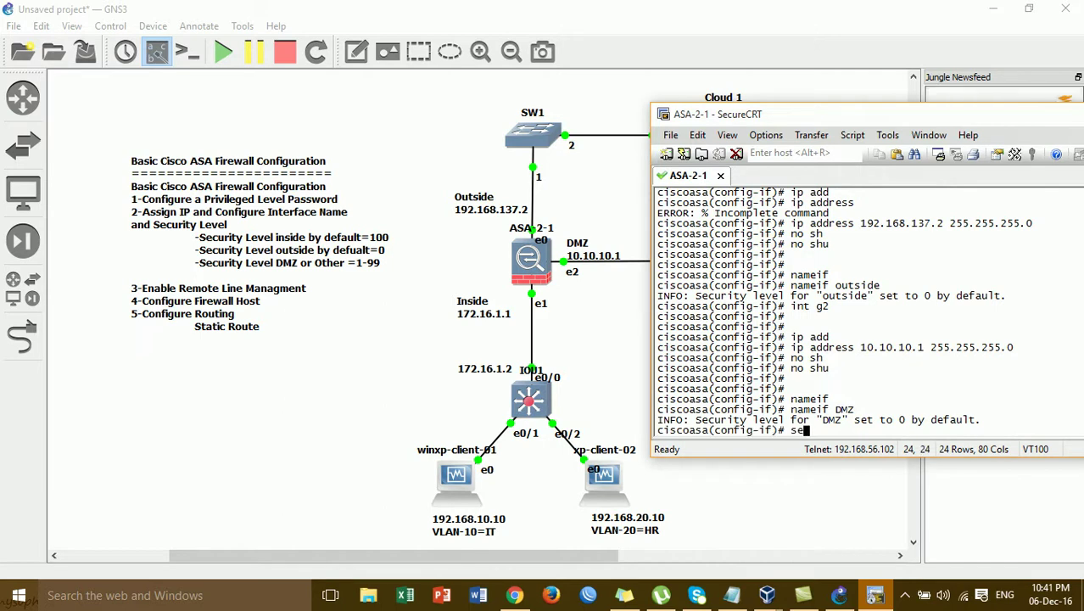
{"action": "key", "text": "Tab"}
{"action": "type", "text": "c"}
{"action": "key", "text": "Tab"}
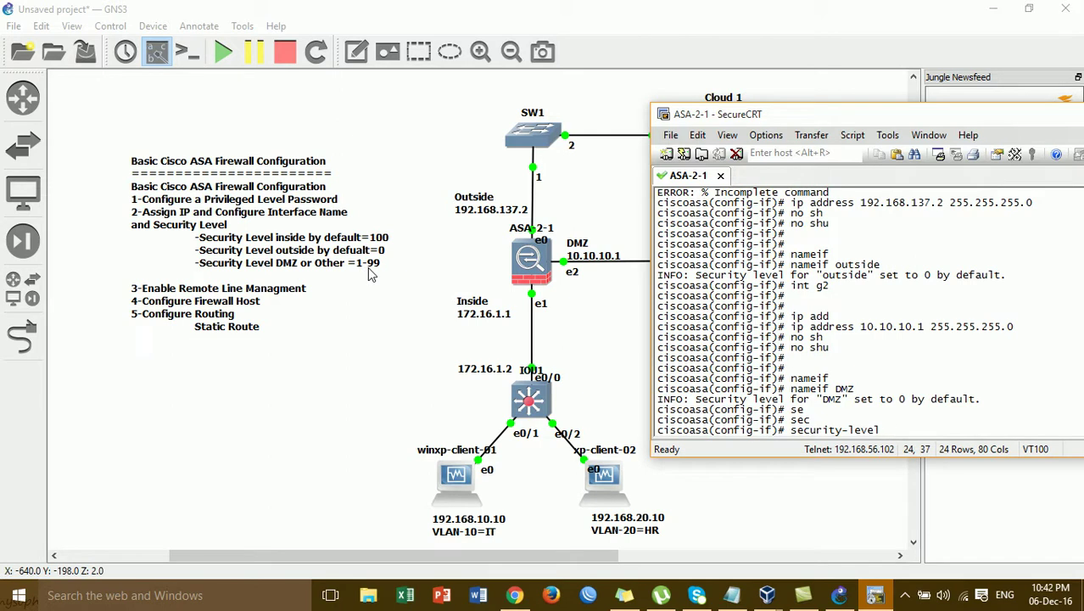
{"action": "type", "text": "50"}
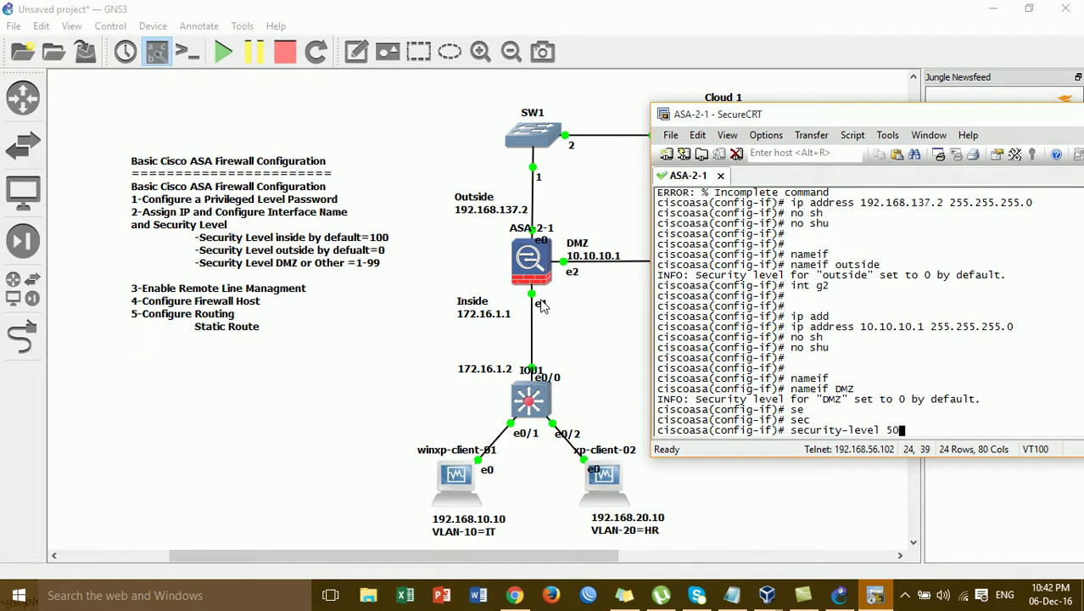
{"action": "key", "text": "Return"}
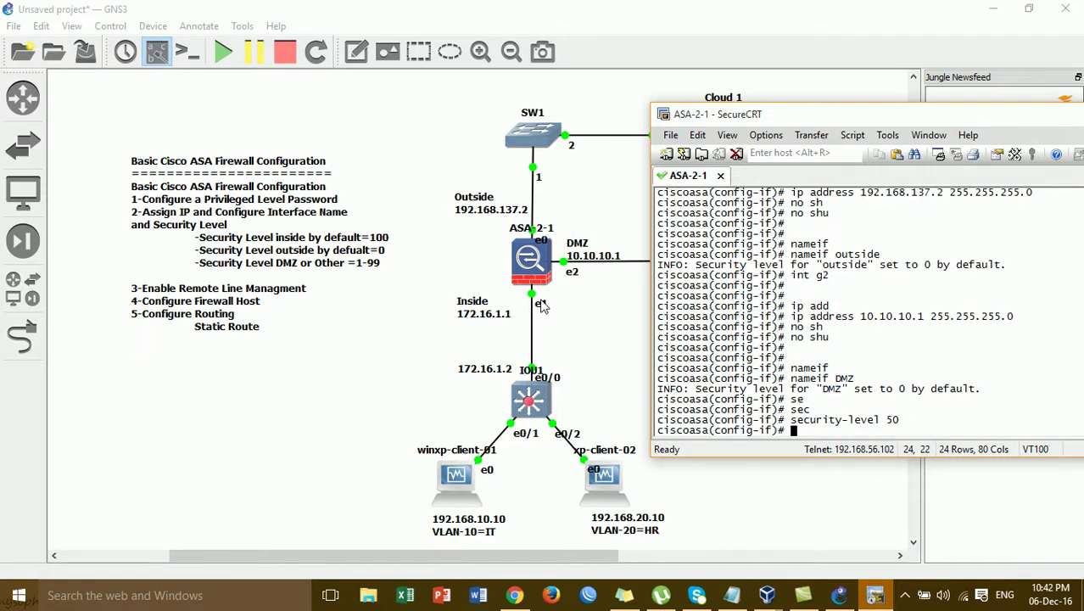
{"action": "key", "text": "Return"}
{"action": "key", "text": "Return"}
{"action": "key", "text": "Return"}
{"action": "key", "text": "Return"}
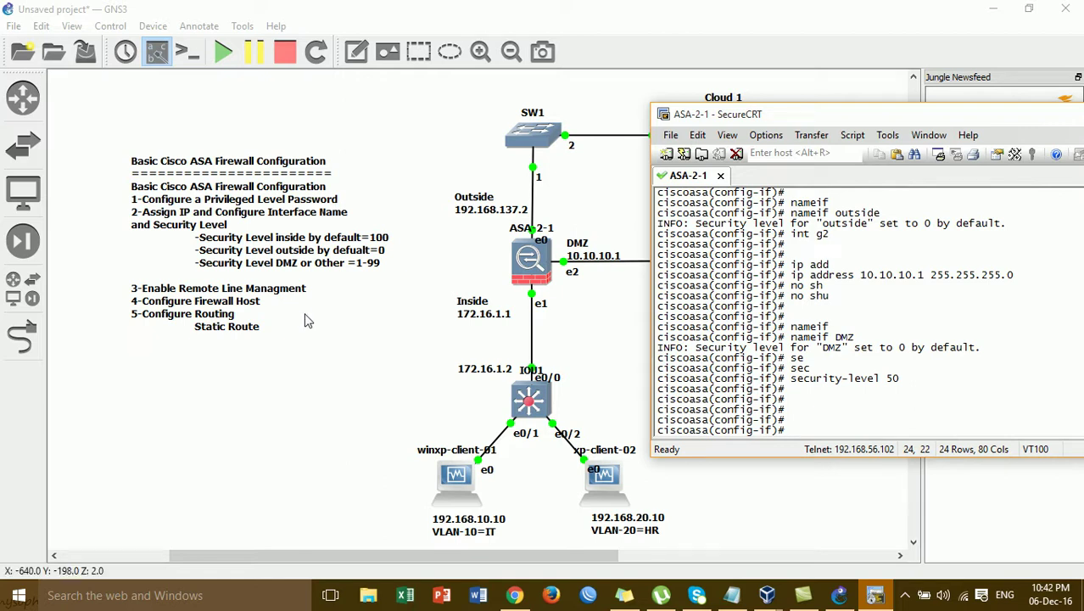
Leave interface mode and create local user admin with a password and privilege 15
{"action": "type", "text": "exit"}
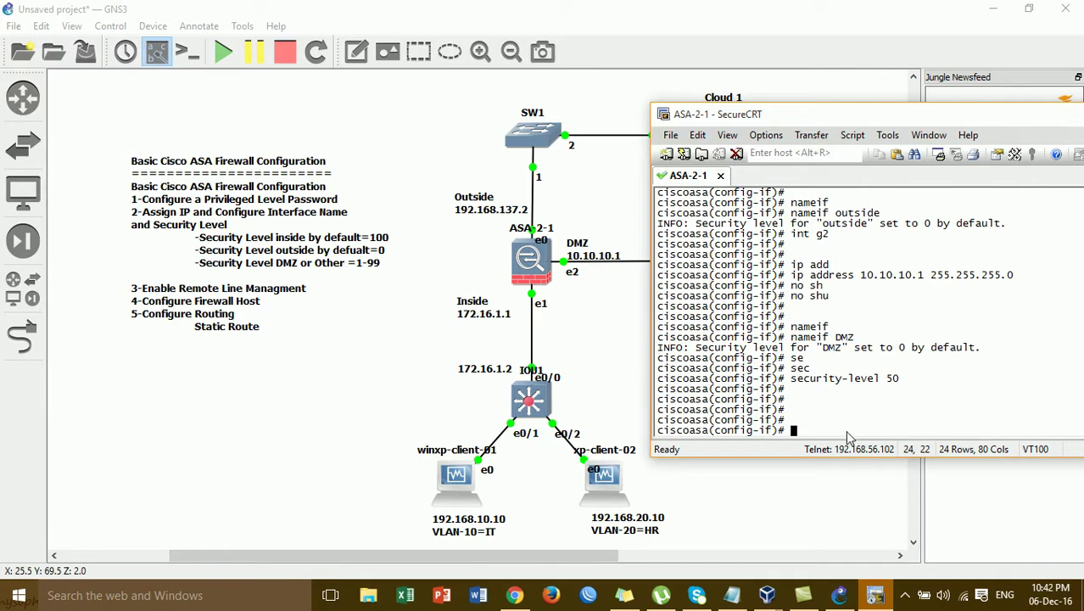
{"action": "key", "text": "Return"}
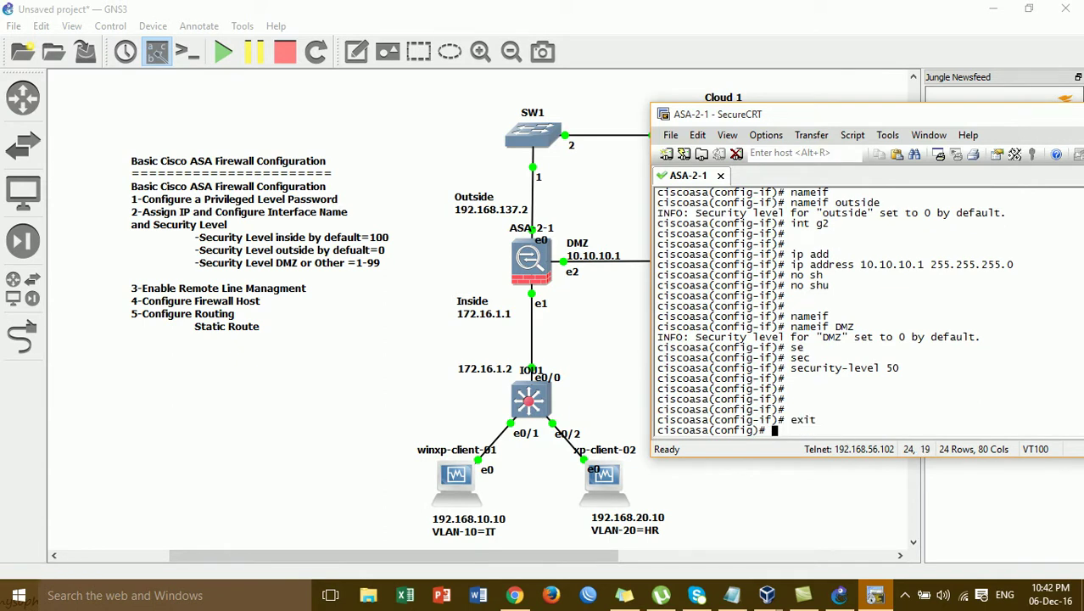
{"action": "type", "text": "user"}
{"action": "key", "text": "Tab"}
{"action": "type", "text": "nma"}
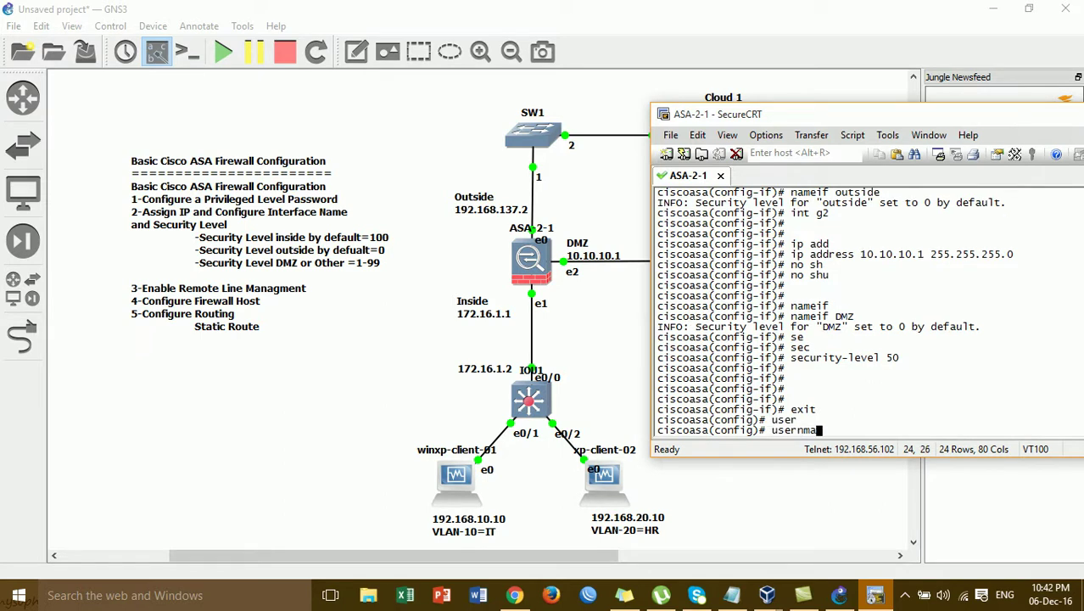
{"action": "key", "text": "Tab"}
{"action": "key", "text": "BackSpace"}
{"action": "key", "text": "BackSpace"}
{"action": "type", "text": "a"}
{"action": "key", "text": "Tab"}
{"action": "type", "text": "admin pad"}
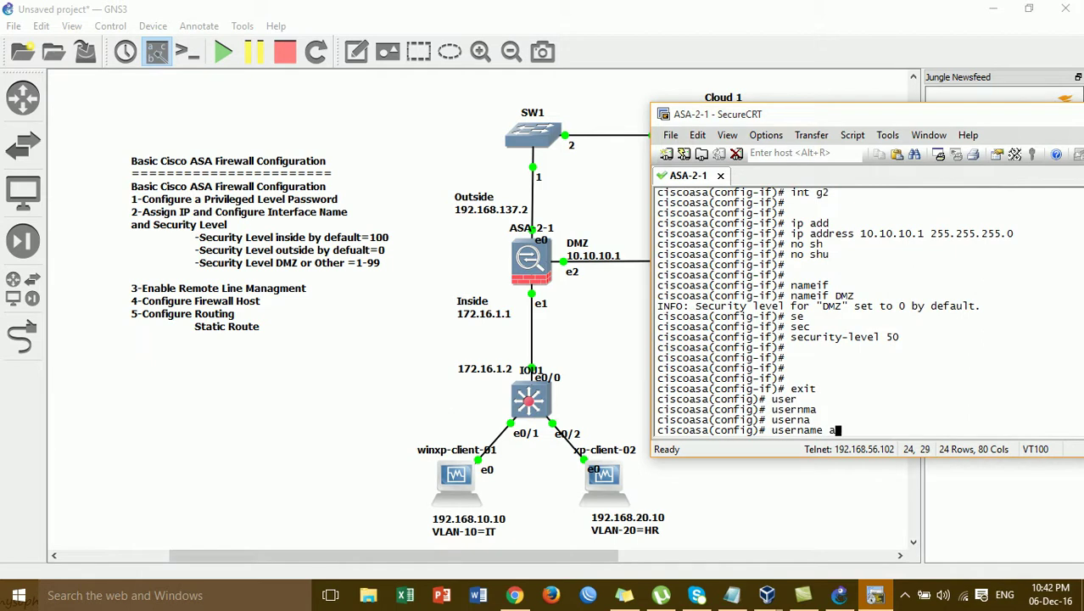
{"action": "key", "text": "Tab"}
{"action": "type", "text": "s"}
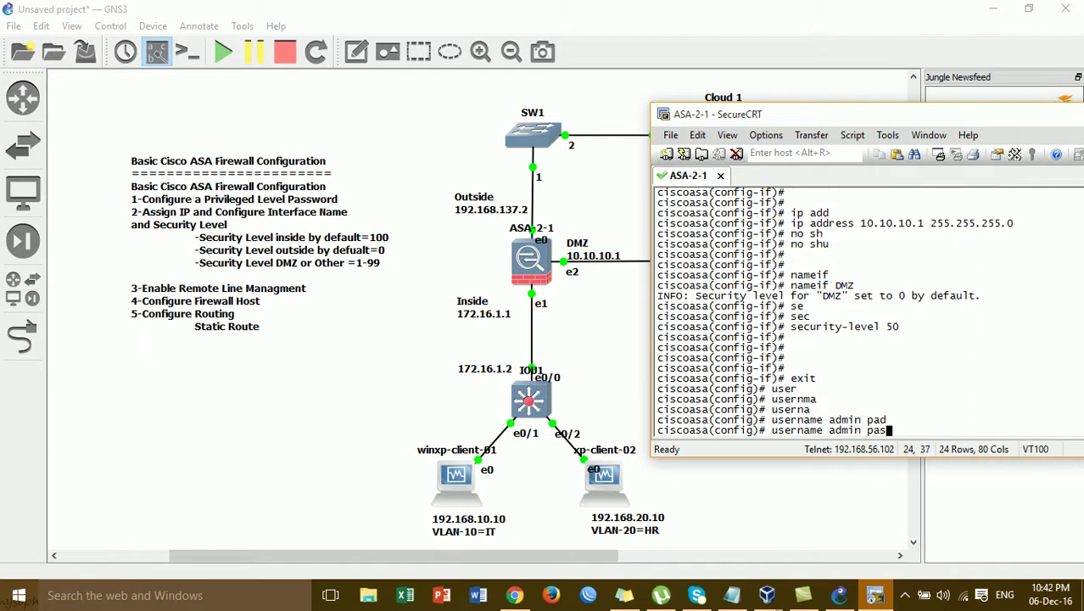
{"action": "key", "text": "Tab"}
{"action": "type", "text": "admin pr"}
{"action": "key", "text": "Tab"}
{"action": "type", "text": "15"}
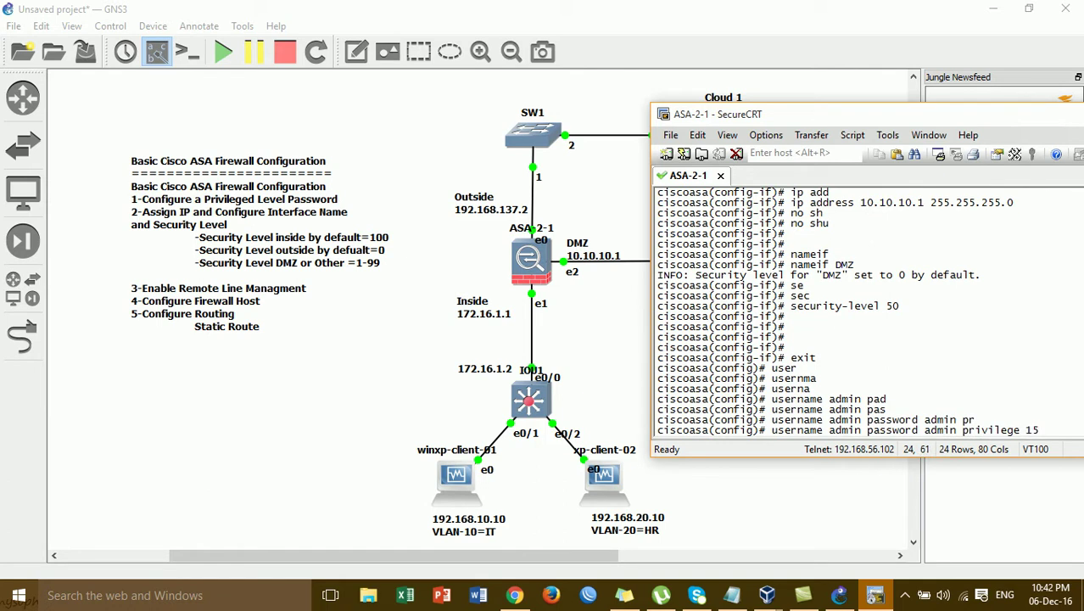
{"action": "key", "text": "Return"}
{"action": "key", "text": "Return"}
{"action": "key", "text": "Return"}
{"action": "key", "text": "Return"}
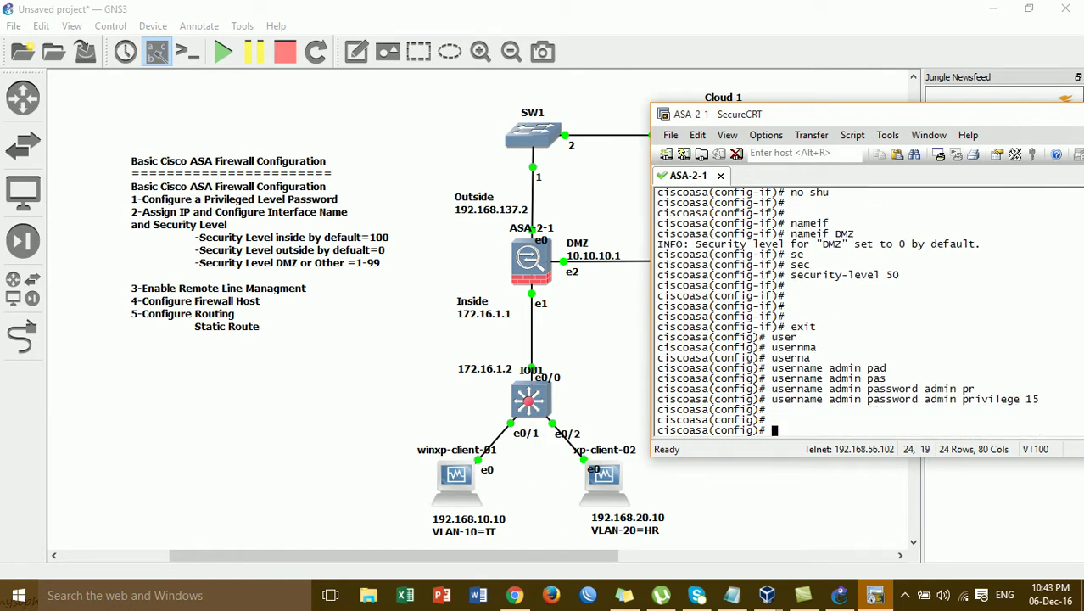
Enable 'aaa authentication ssh console LOCAL' for SSH logins
{"action": "type", "text": "aa"}
{"action": "key", "text": "Tab"}
{"action": "type", "text": "a"}
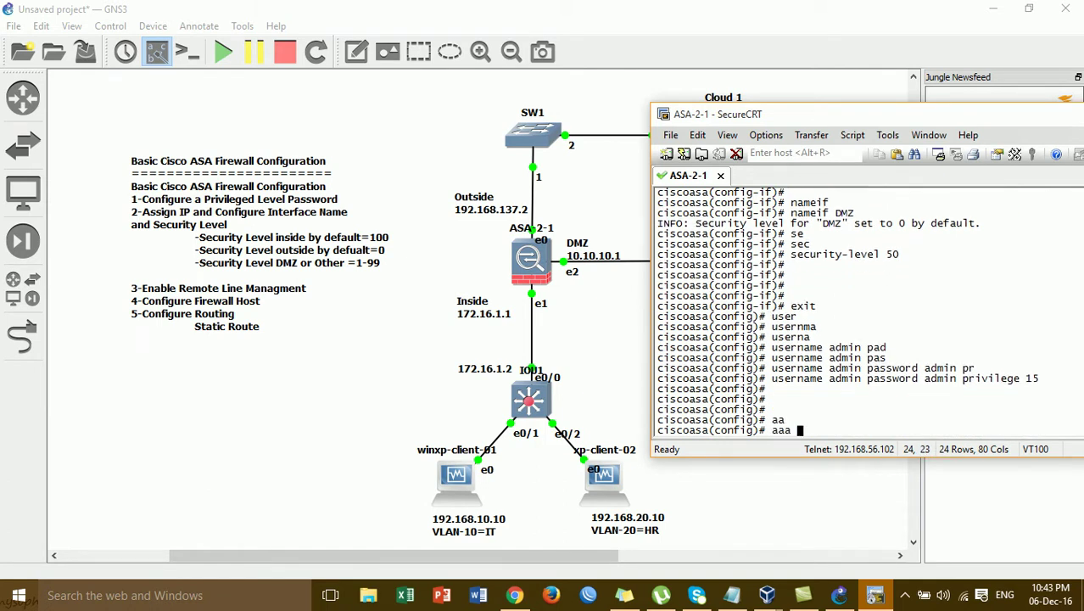
{"action": "type", "text": "ut"}
{"action": "key", "text": "Tab"}
{"action": "type", "text": "he"}
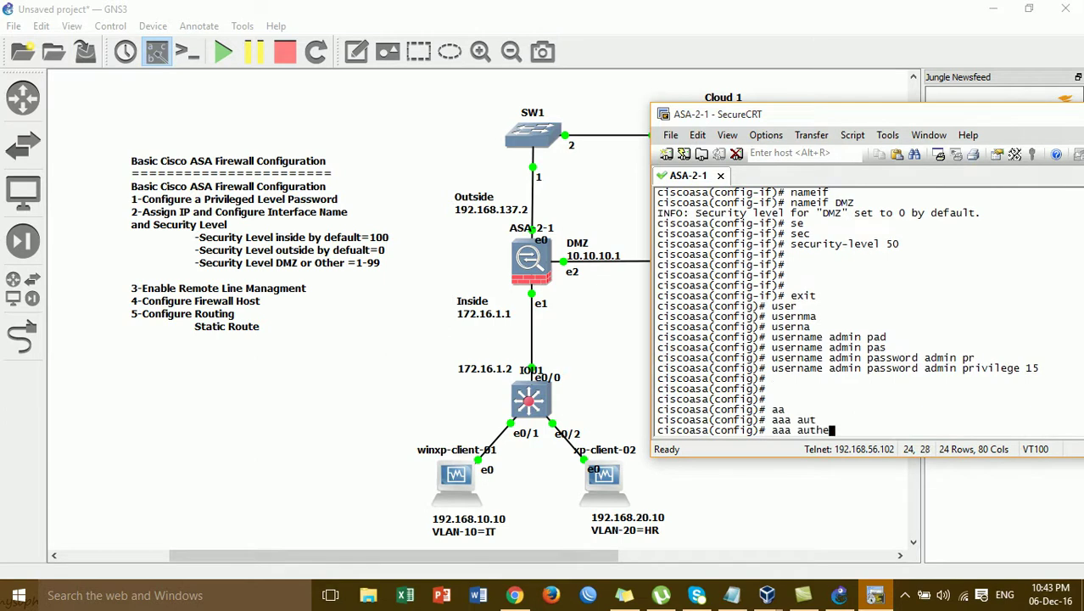
{"action": "key", "text": "Tab"}
{"action": "type", "text": "ssh co"}
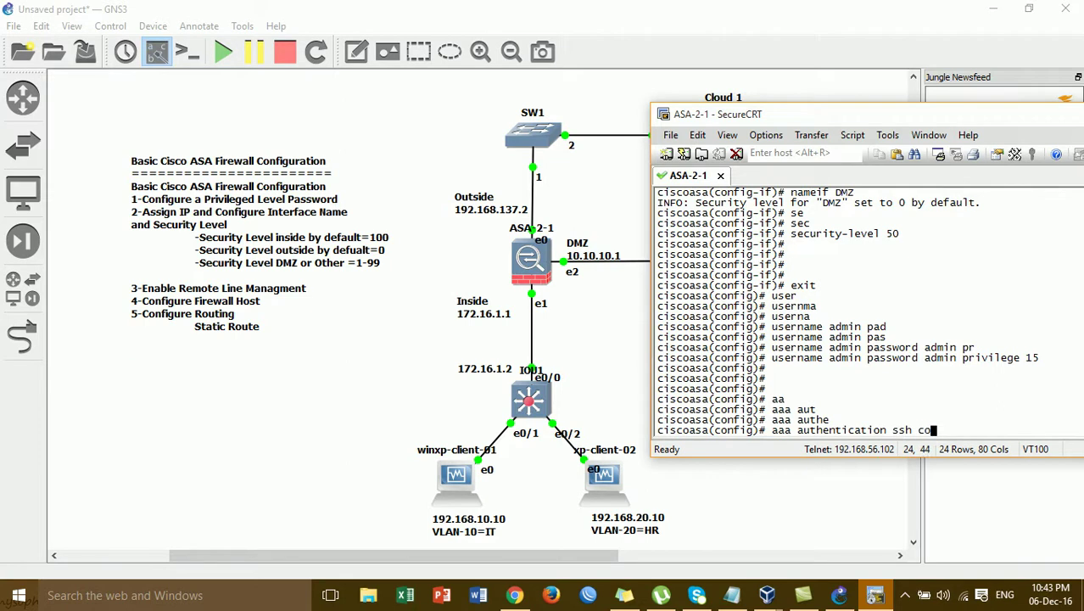
{"action": "type", "text": "m"}
{"action": "key", "text": "Tab"}
{"action": "key", "text": "BackSpace"}
{"action": "type", "text": "n"}
{"action": "key", "text": "Tab"}
{"action": "type", "text": "LOCAL"}
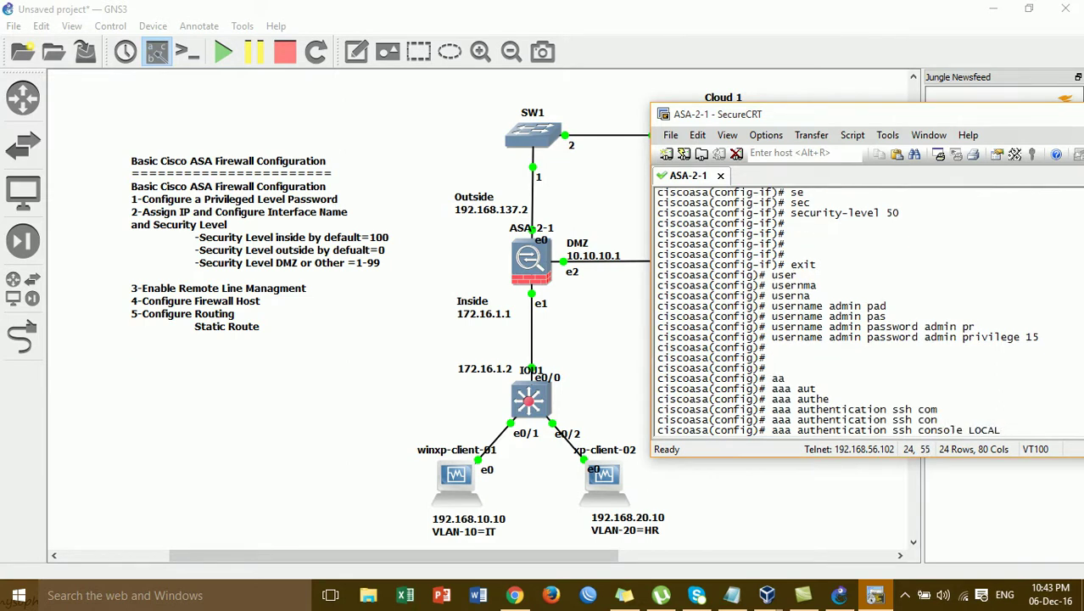
{"action": "key", "text": "Return"}
{"action": "key", "text": "Return"}
{"action": "key", "text": "Return"}
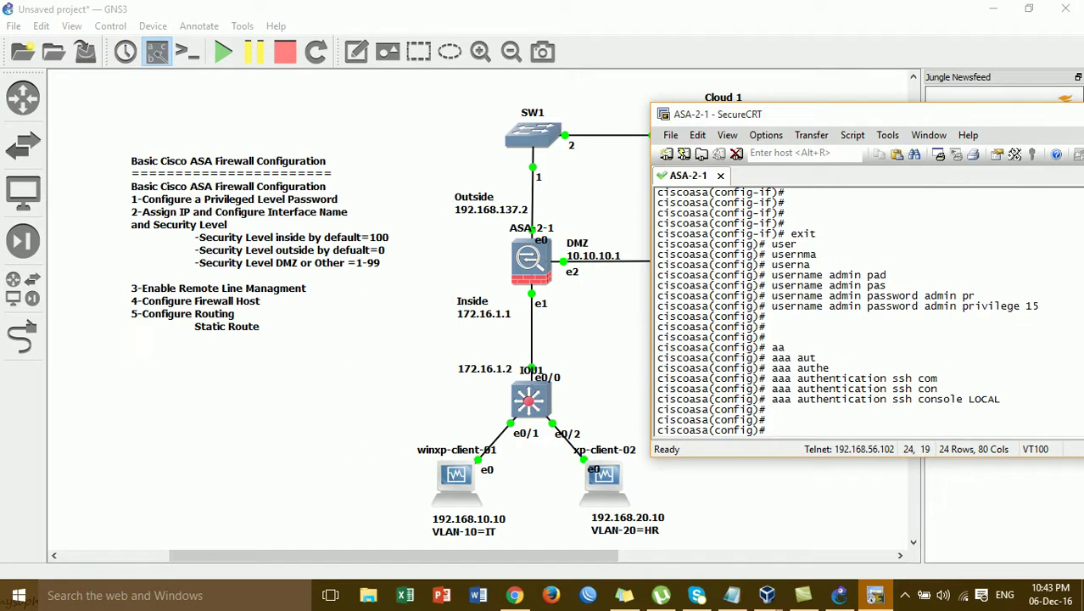
Run 'crypto key generate rsa modulus 1024' to create the Default-RSA-Key pair
{"action": "type", "text": "cry"}
{"action": "key", "text": "Tab"}
{"action": "type", "text": "ke"}
{"action": "key", "text": "Tab"}
{"action": "type", "text": "ge"}
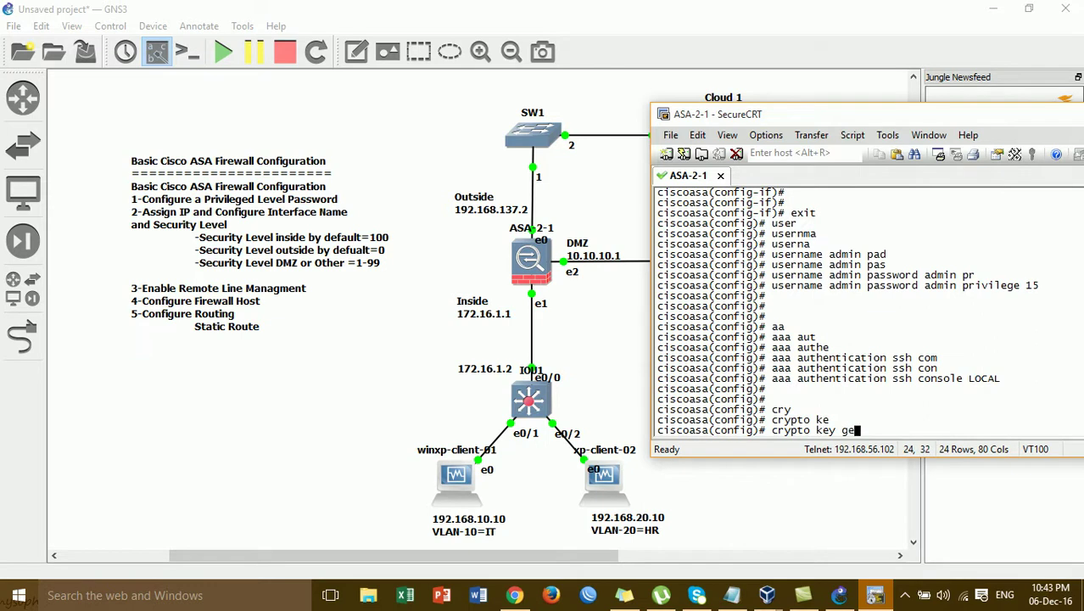
{"action": "key", "text": "Tab"}
{"action": "type", "text": "r"}
{"action": "key", "text": "Tab"}
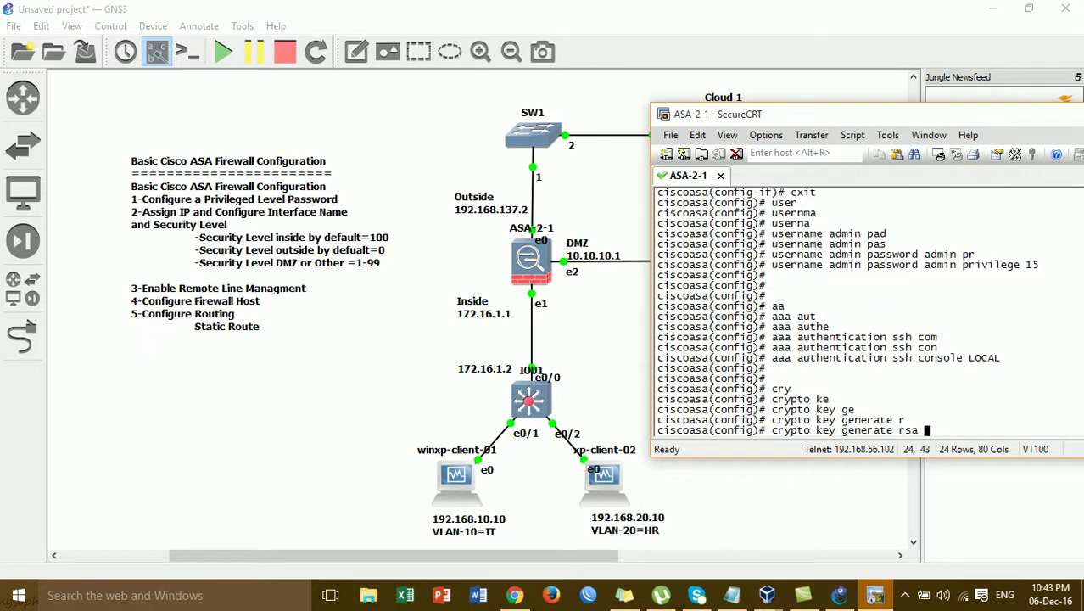
{"action": "type", "text": "m"}
{"action": "key", "text": "Tab"}
{"action": "type", "text": "1024"}
{"action": "key", "text": "Return"}
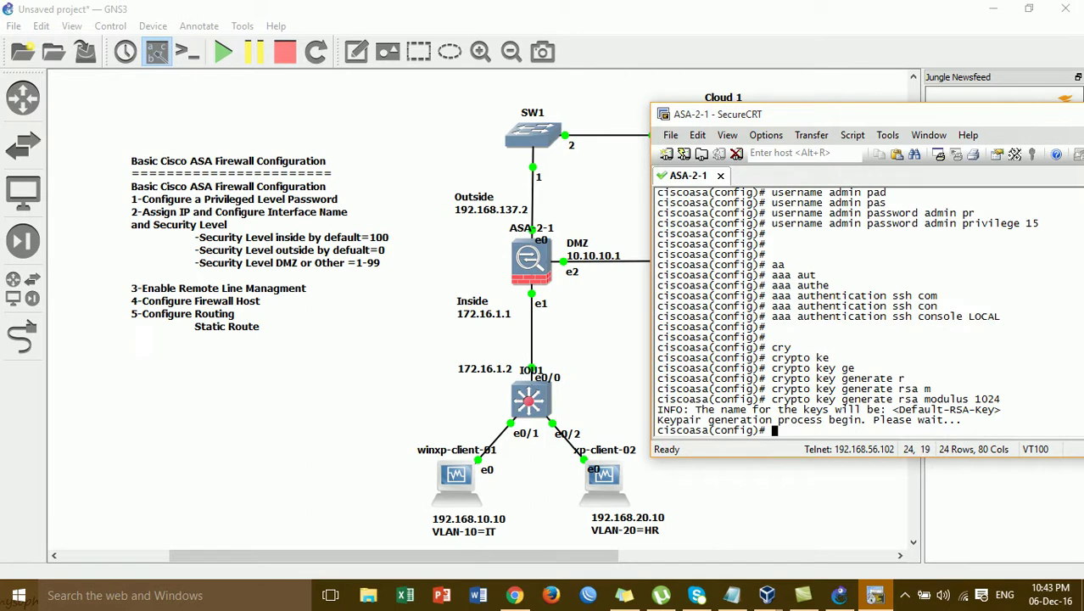
Enter 'ssh 172.16.1.0 255.255.255.0 inside', correcting the interface name from outside to inside
{"action": "type", "text": "ssh"}
{"action": "key", "text": "Tab"}
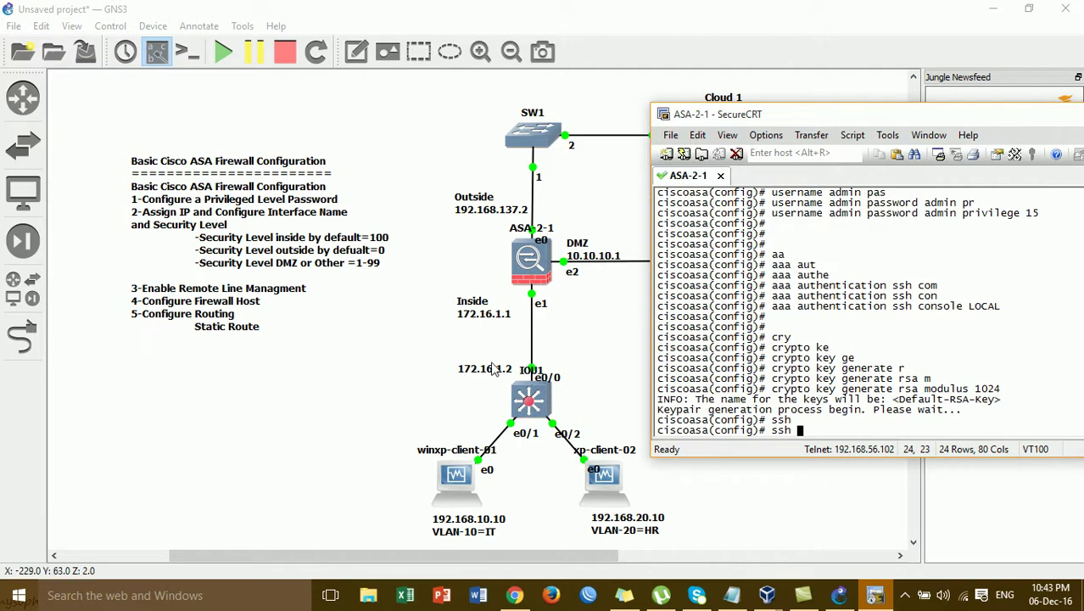
{"action": "type", "text": "1"}
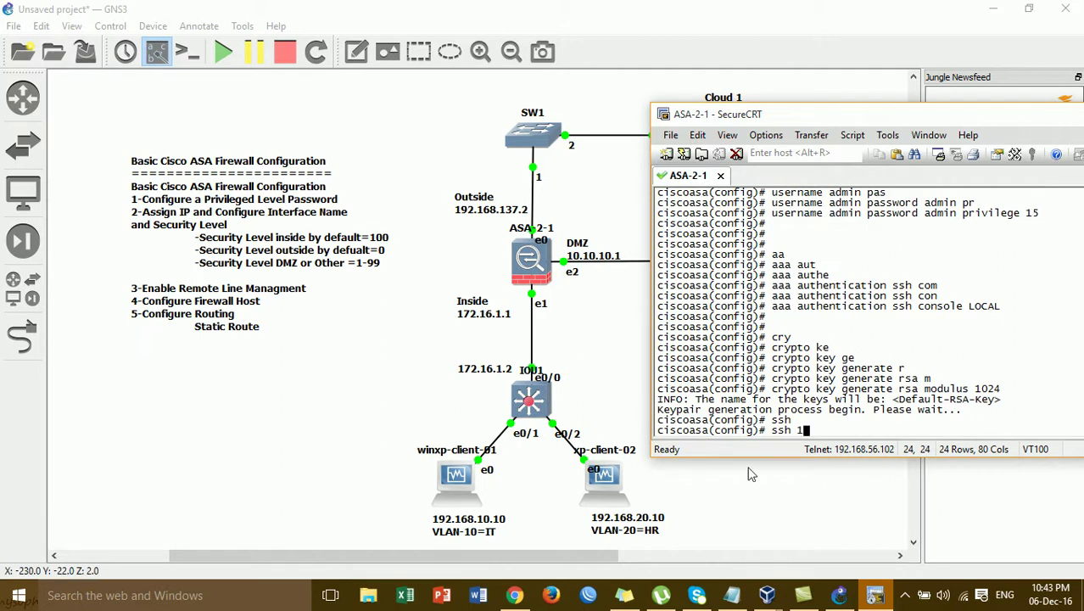
{"action": "type", "text": "72.16.1."}
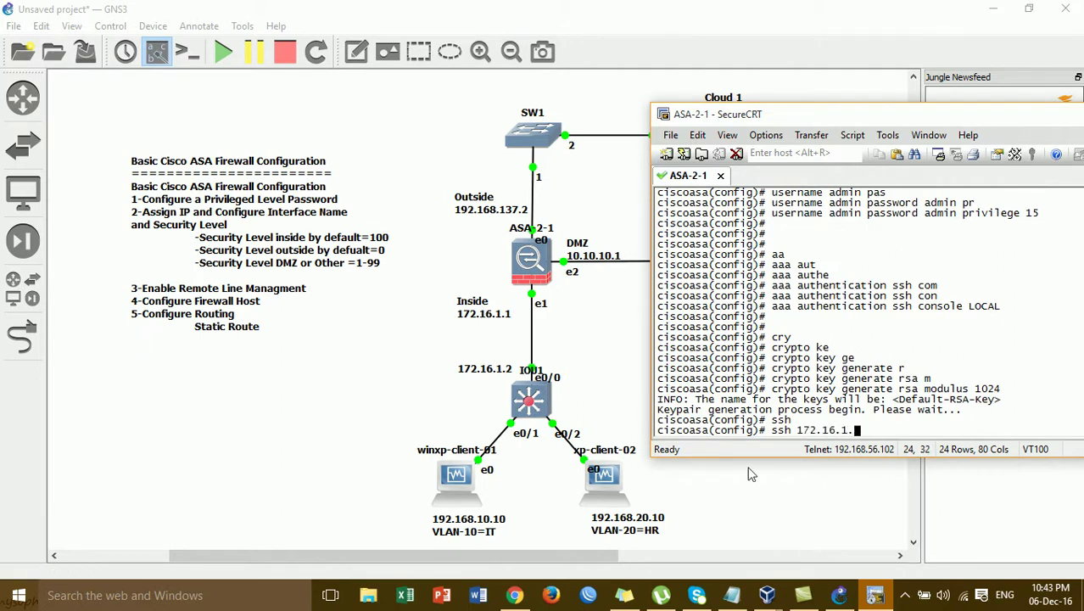
{"action": "type", "text": "0 255.255.255.0 o"}
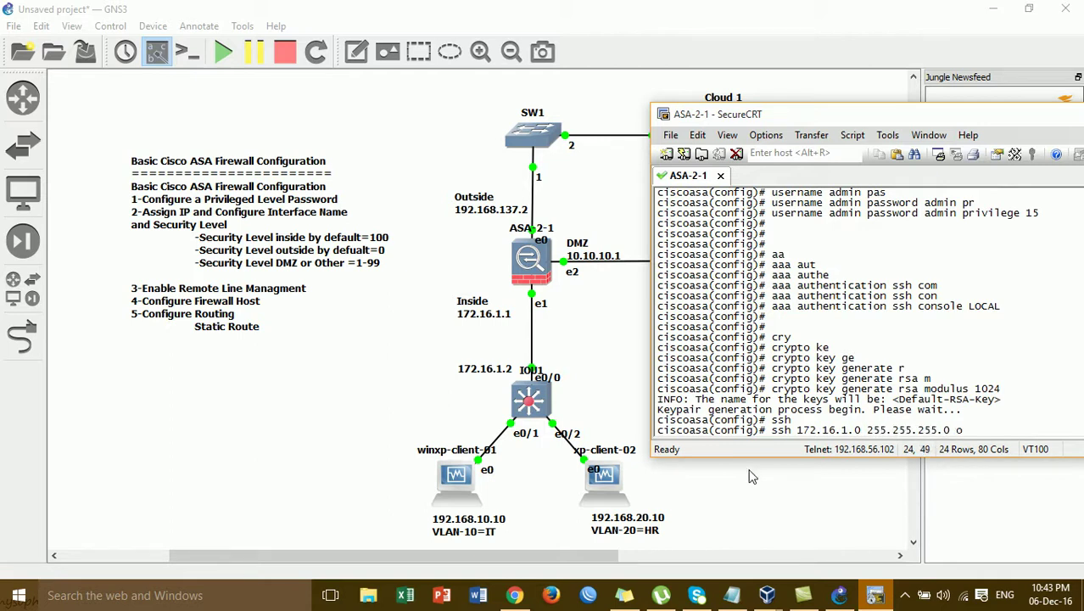
{"action": "key", "text": "Tab"}
{"action": "type", "text": "i"}
{"action": "key", "text": "BackSpace"}
{"action": "key", "text": "BackSpace"}
{"action": "key", "text": "BackSpace"}
{"action": "key", "text": "BackSpace"}
{"action": "key", "text": "BackSpace"}
{"action": "key", "text": "BackSpace"}
{"action": "key", "text": "BackSpace"}
{"action": "key", "text": "BackSpace"}
{"action": "type", "text": "in"}
{"action": "key", "text": "Tab"}
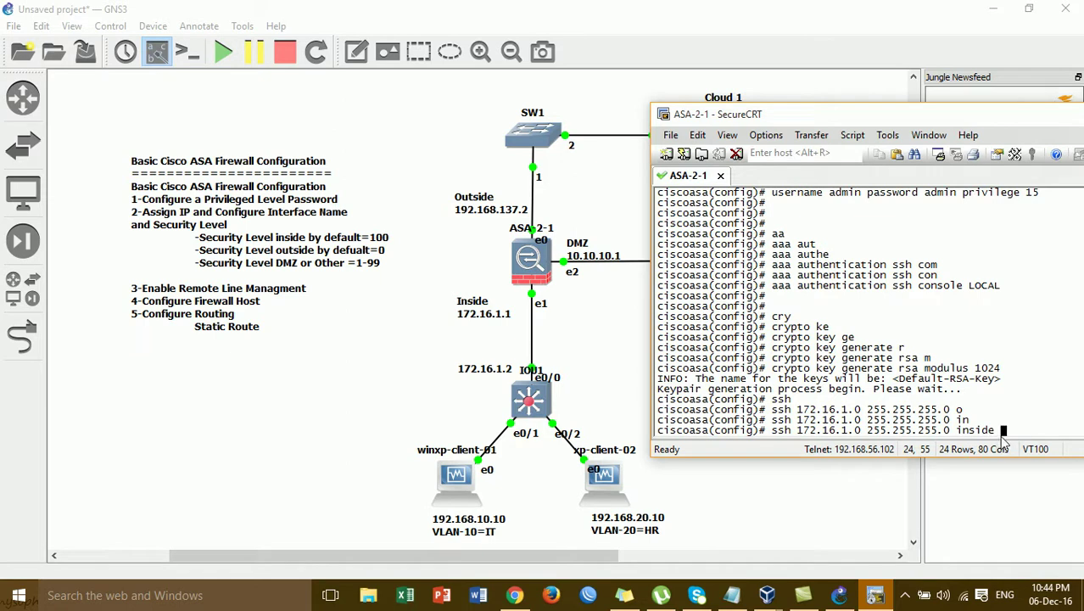
{"action": "key", "text": "Return"}
{"action": "key", "text": "Return"}
{"action": "key", "text": "Return"}
{"action": "key", "text": "Return"}
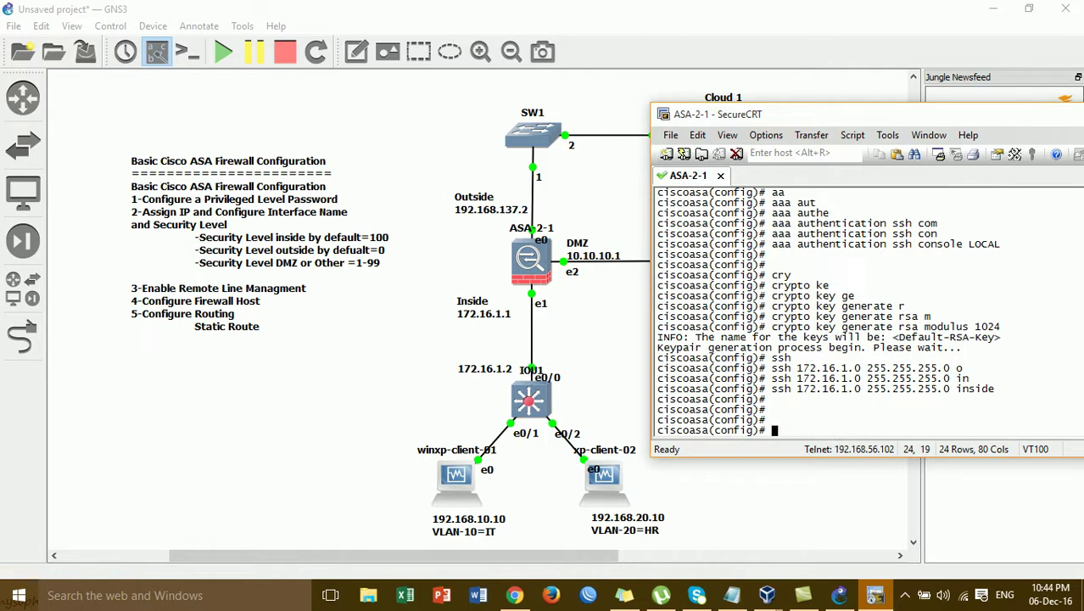
Run 'hostname ASA-2-1' so the prompt reads ASA-2-1(config)#
{"action": "type", "text": "hos"}
{"action": "key", "text": "Tab"}
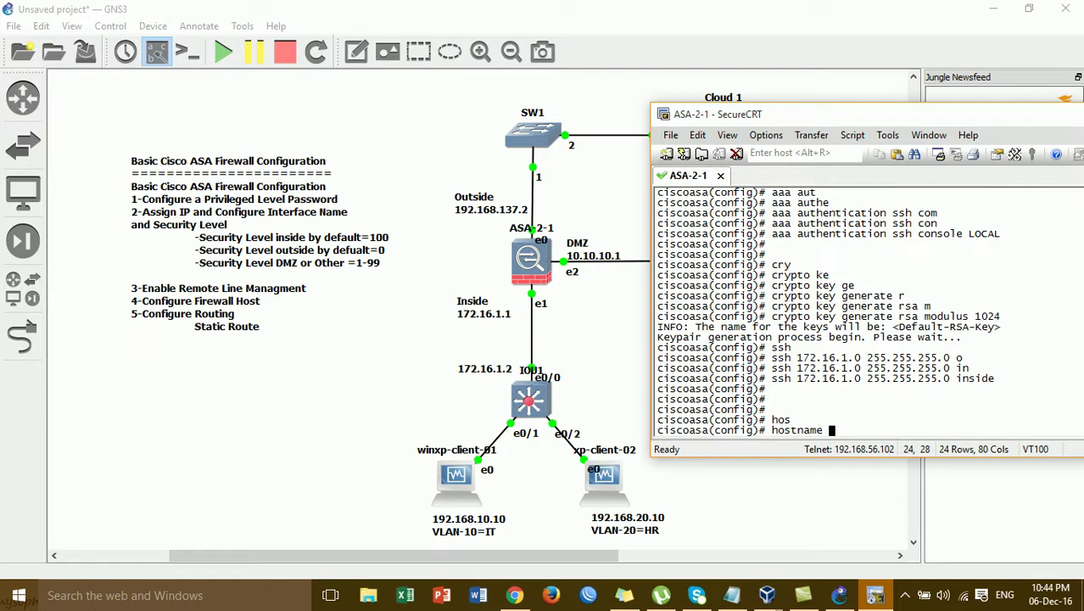
{"action": "type", "text": "ASA-2-1"}
{"action": "key", "text": "Return"}
{"action": "key", "text": "Return"}
{"action": "key", "text": "Return"}
{"action": "key", "text": "Return"}
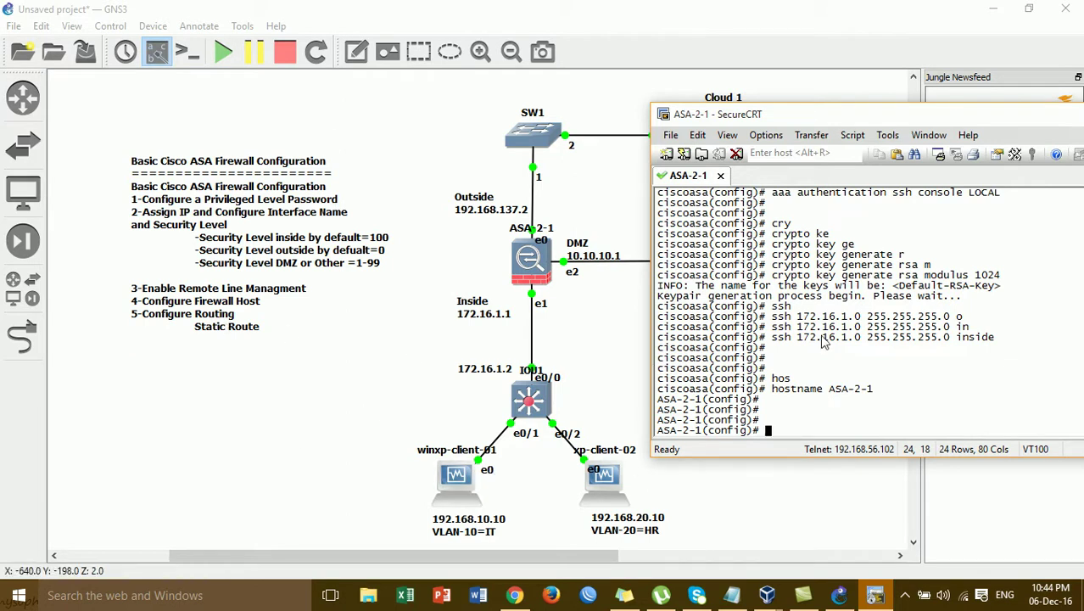
Add the static route 'route inside 192.168.10.0 255.255.255.0 172.16.1.2'
{"action": "type", "text": "rout"}
{"action": "key", "text": "Tab"}
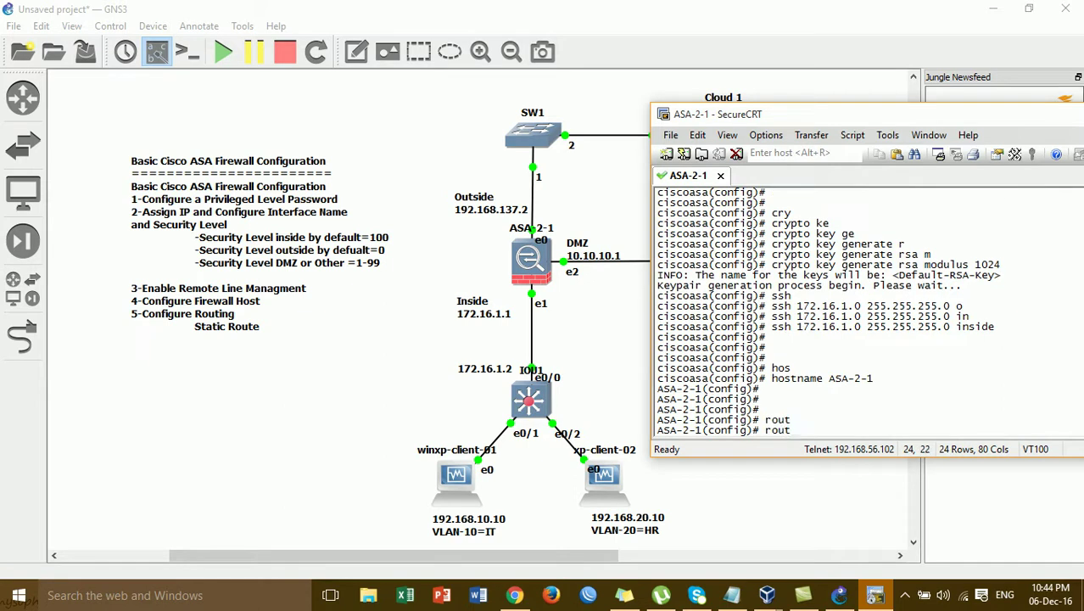
{"action": "type", "text": "e in"}
{"action": "key", "text": "Tab"}
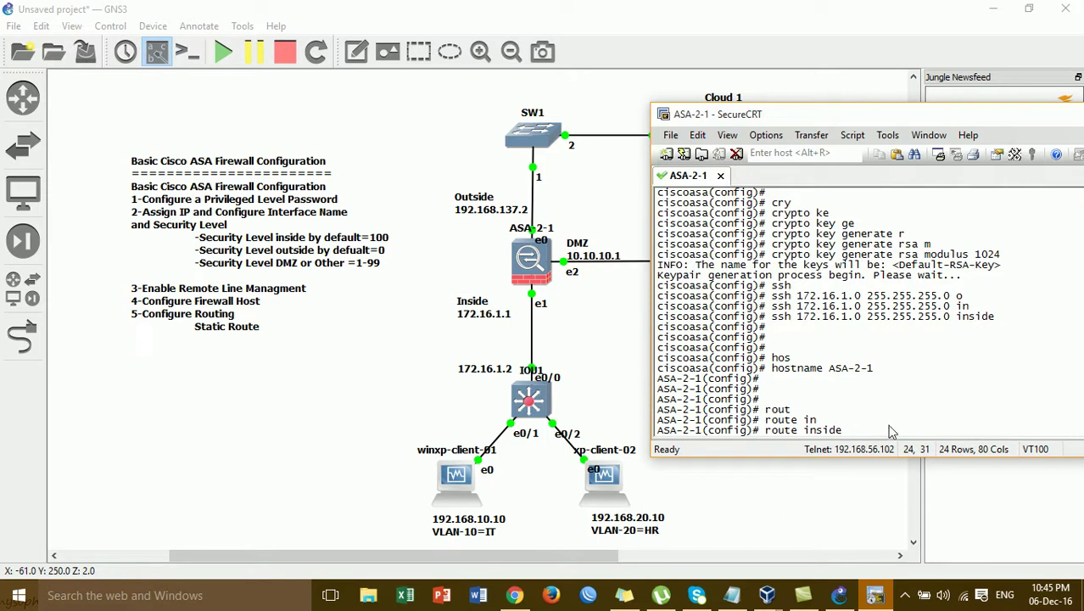
{"action": "type", "text": "192.168."}
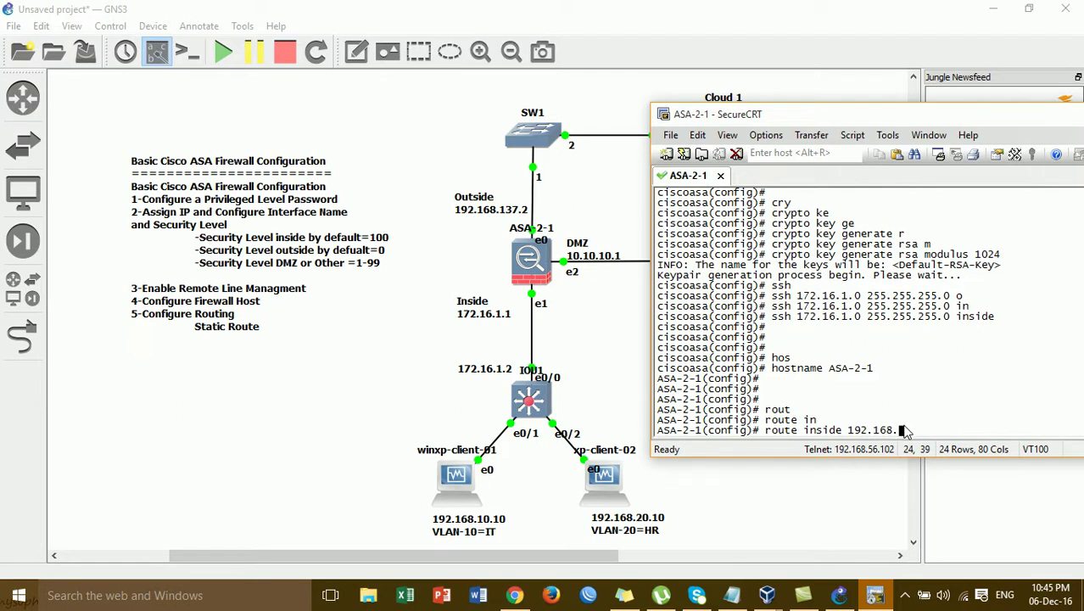
{"action": "type", "text": "10.0 255.255.255.0"}
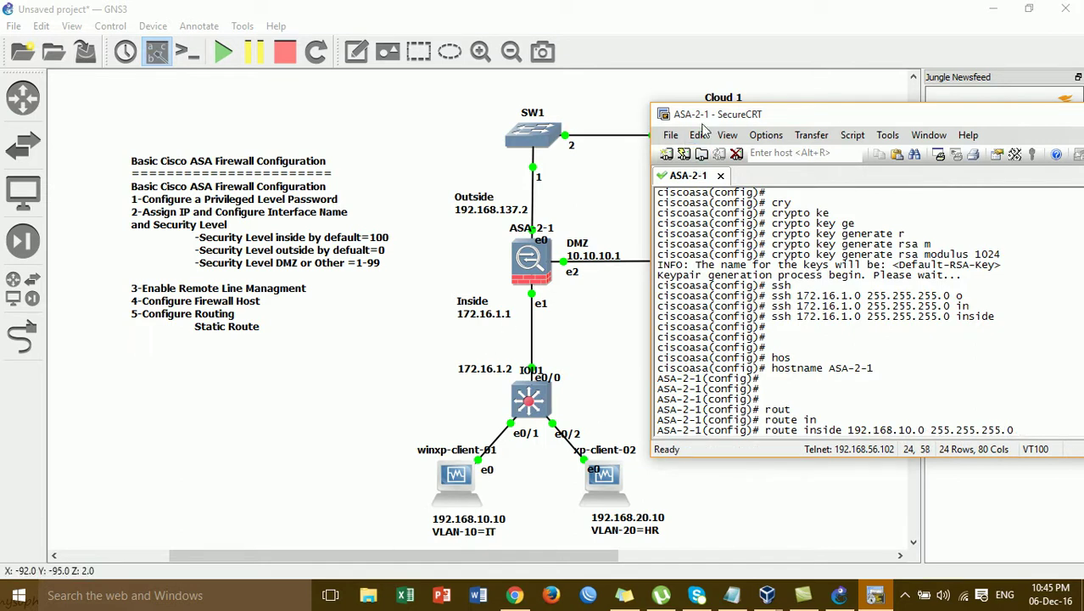
{"action": "left_click_drag", "start_coordinate": [704, 114], "coordinate": [656, 99]}
{"action": "type", "text": "172.16.1.2"}
{"action": "key", "text": "Return"}
Reuse that command to add a route to 192.168.20.0 255.255.255.0 via 172.16.1.2
{"action": "key", "text": "Up"}
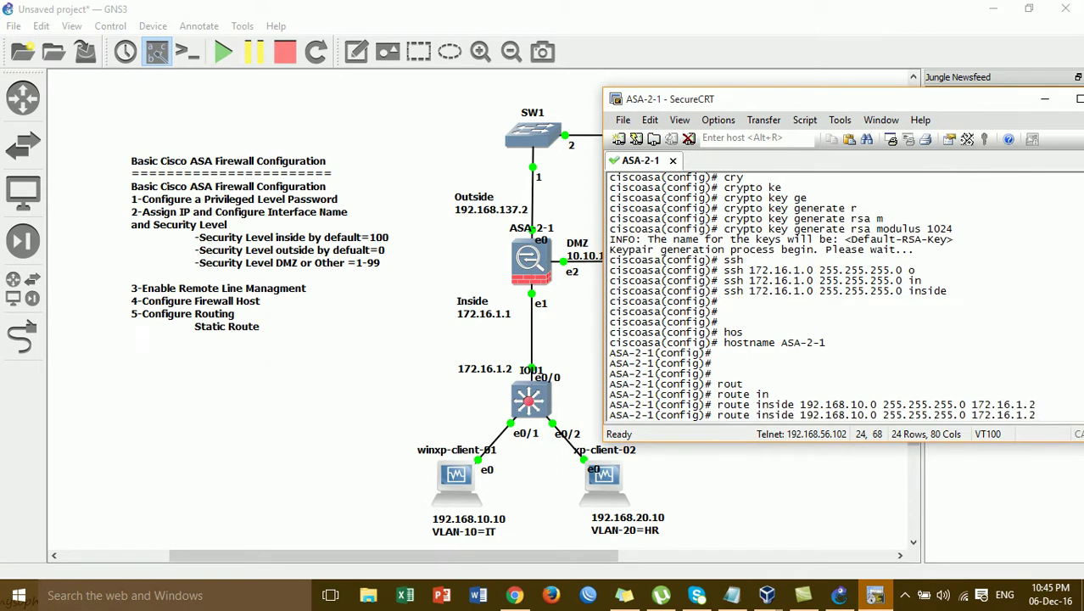
{"action": "key", "text": "Left"}
{"action": "key", "text": "Left"}
{"action": "key", "text": "Left"}
{"action": "key", "text": "Left"}
{"action": "key", "text": "Left"}
{"action": "key", "text": "Left"}
{"action": "key", "text": "Left"}
{"action": "key", "text": "Left"}
{"action": "key", "text": "Left"}
{"action": "key", "text": "Left"}
{"action": "key", "text": "Left"}
{"action": "key", "text": "Left"}
{"action": "key", "text": "Left"}
{"action": "key", "text": "Left"}
{"action": "key", "text": "Left"}
{"action": "key", "text": "Left"}
{"action": "key", "text": "Left"}
{"action": "key", "text": "Left"}
{"action": "key", "text": "Left"}
{"action": "key", "text": "Left"}
{"action": "key", "text": "Left"}
{"action": "key", "text": "Delete"}
{"action": "type", "text": "2"}
{"action": "key", "text": "Return"}
{"action": "key", "text": "Return"}
{"action": "key", "text": "Return"}
{"action": "key", "text": "Return"}
{"action": "key", "text": "Return"}
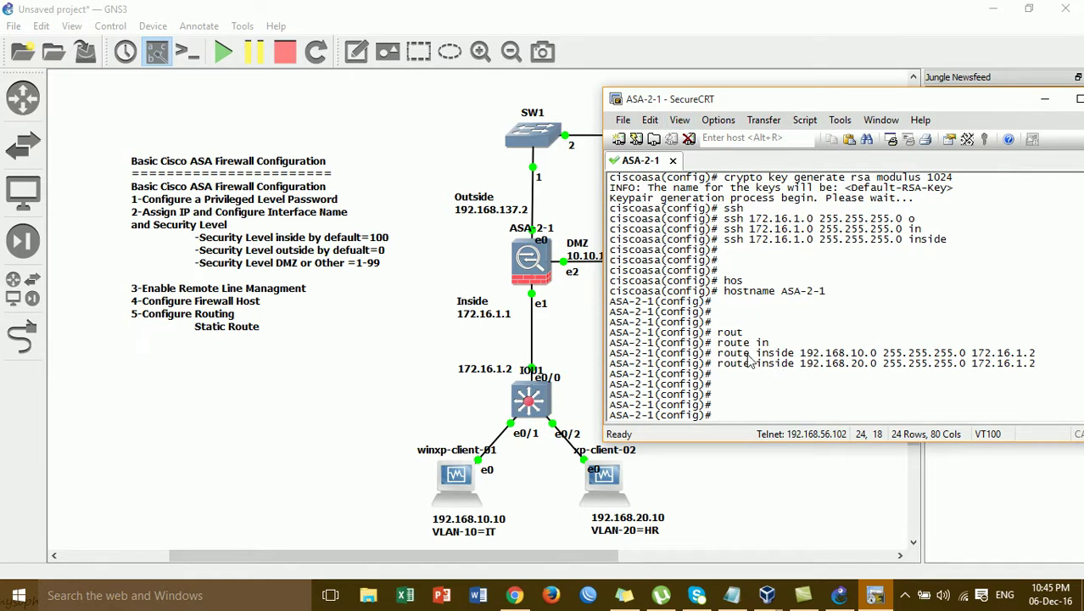
{"action": "key", "text": "Return"}
{"action": "key", "text": "Return"}
{"action": "key", "text": "Return"}
{"action": "key", "text": "Return"}
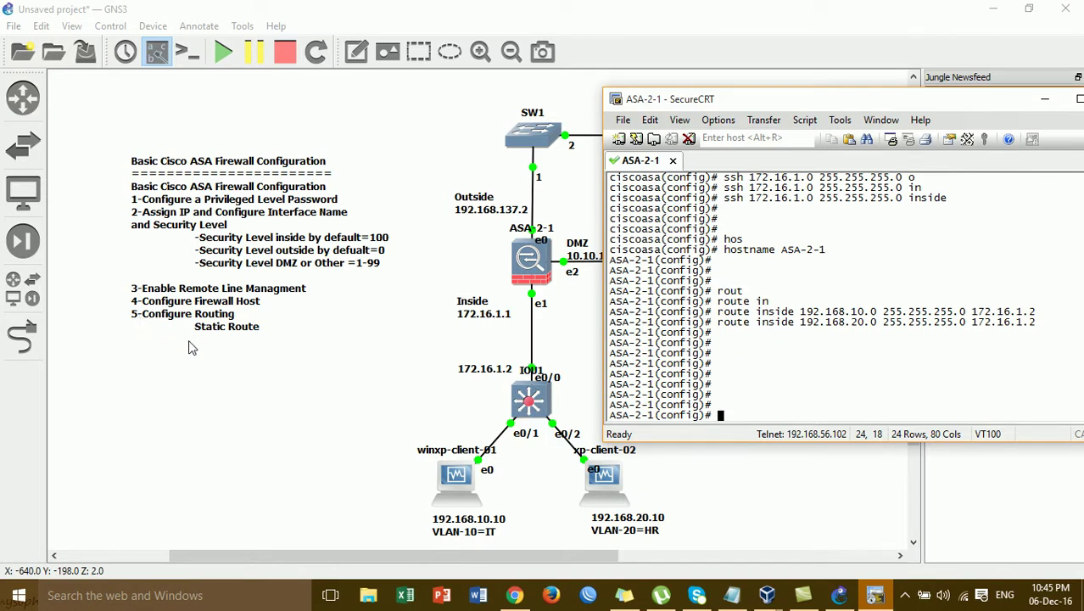
Minimize the SecureCRT console to show the GNS3 topology with SW2 and WEBSERVER
{"action": "left_click", "coordinate": [1044, 99]}
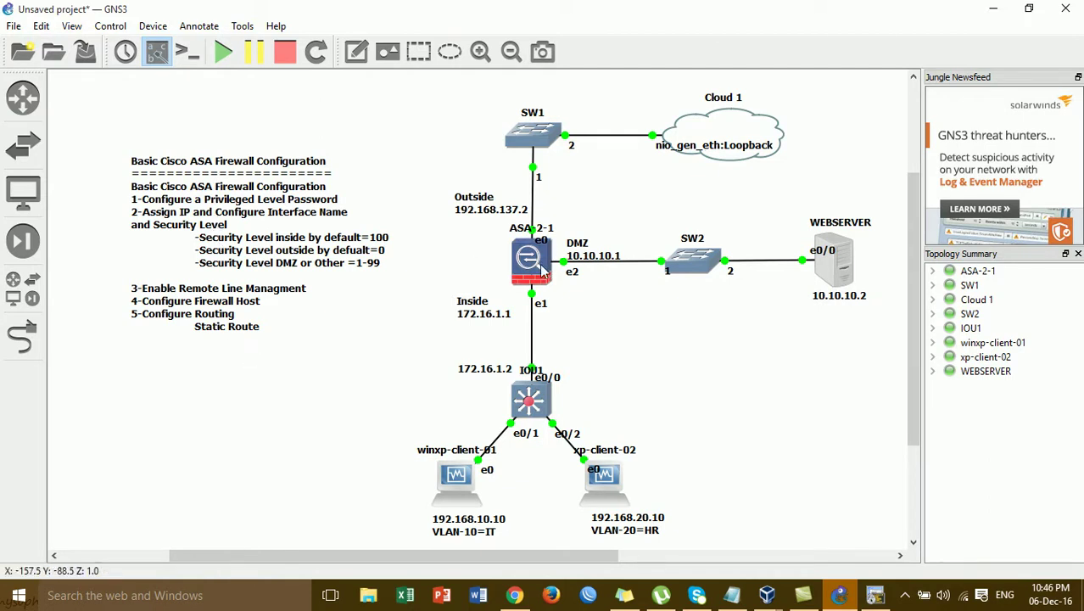
{"action": "mouse_move", "coordinate": [541, 270]}
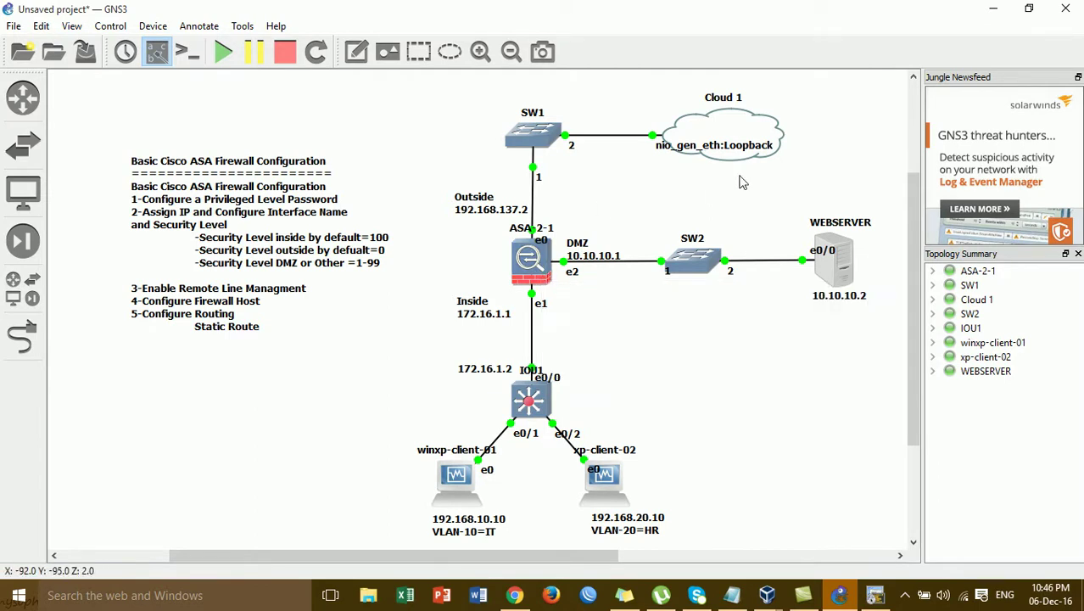
Minimize GNS3 to the desktop and open the screen recorder's controls from the hidden tray icons
{"action": "left_click", "coordinate": [993, 10]}
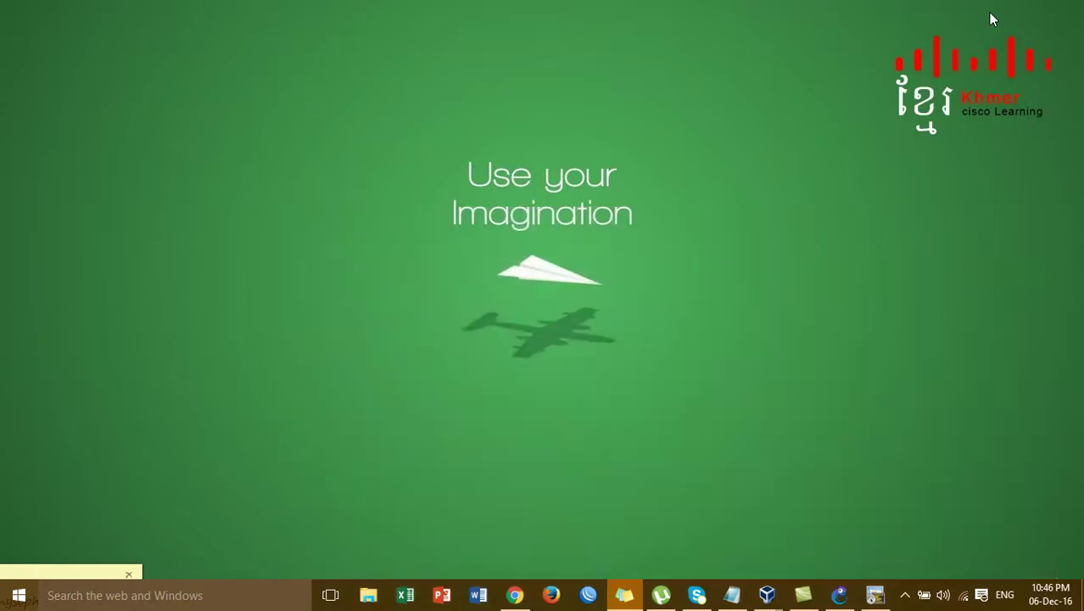
{"action": "right_click", "coordinate": [747, 94]}
{"action": "mouse_move", "coordinate": [761, 109]}
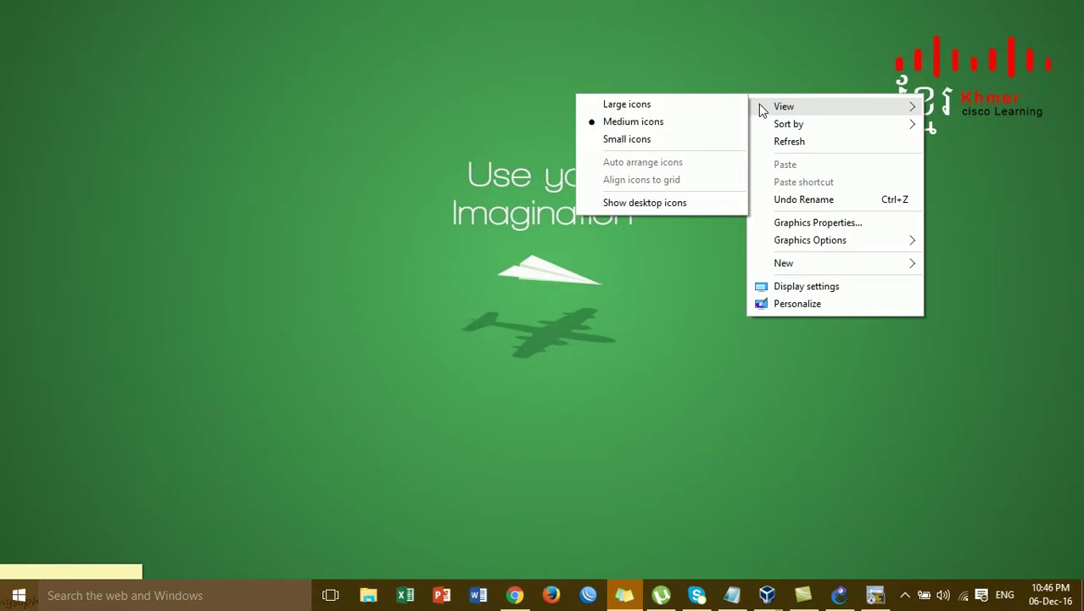
{"action": "left_click", "coordinate": [736, 40]}
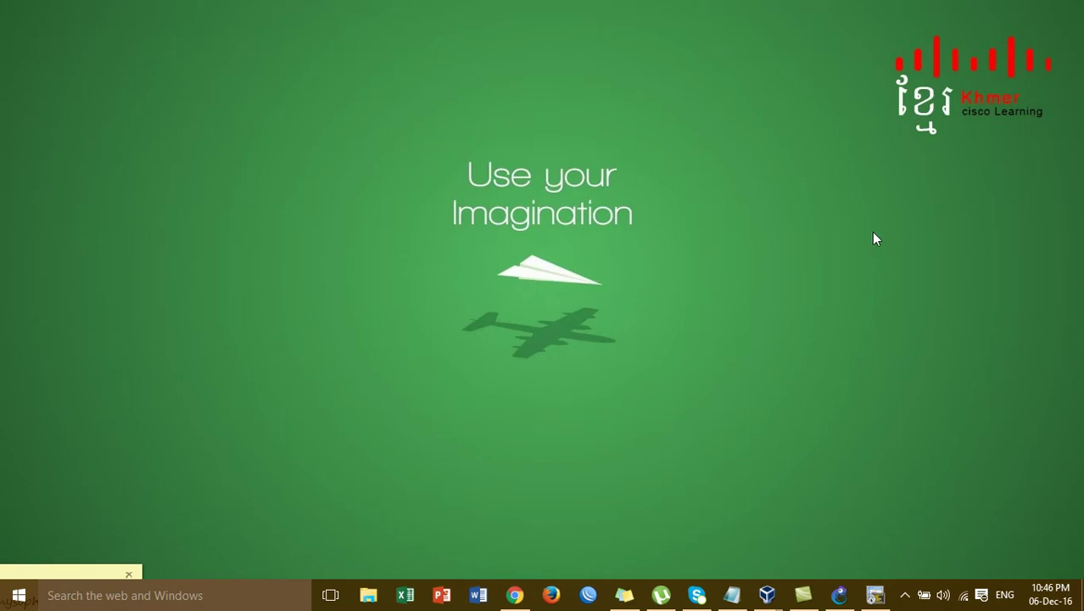
{"action": "left_click", "coordinate": [905, 595]}
{"action": "left_click", "coordinate": [890, 564]}
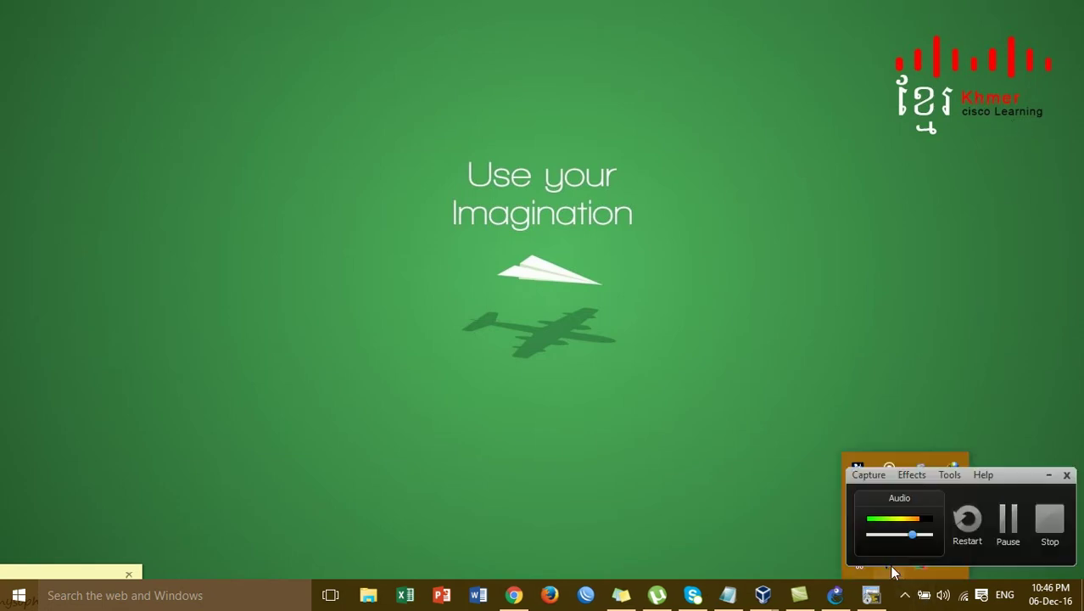